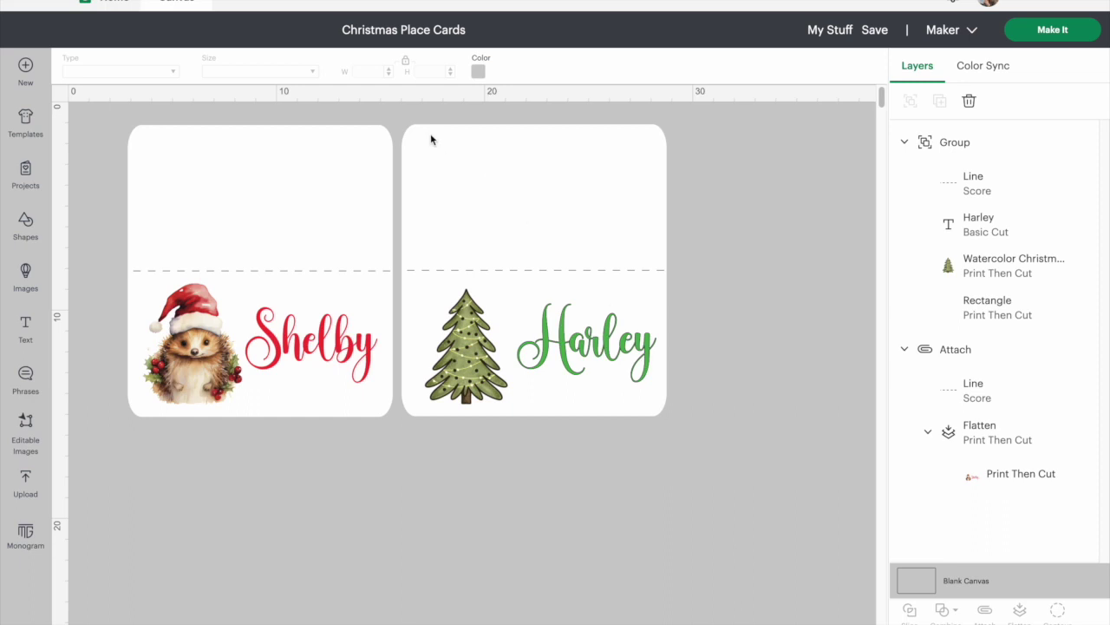
Hide the Harley card group and move the Shelby card to the far side of the canvas to free up working space
left_click(449, 178)
left_click(1060, 142)
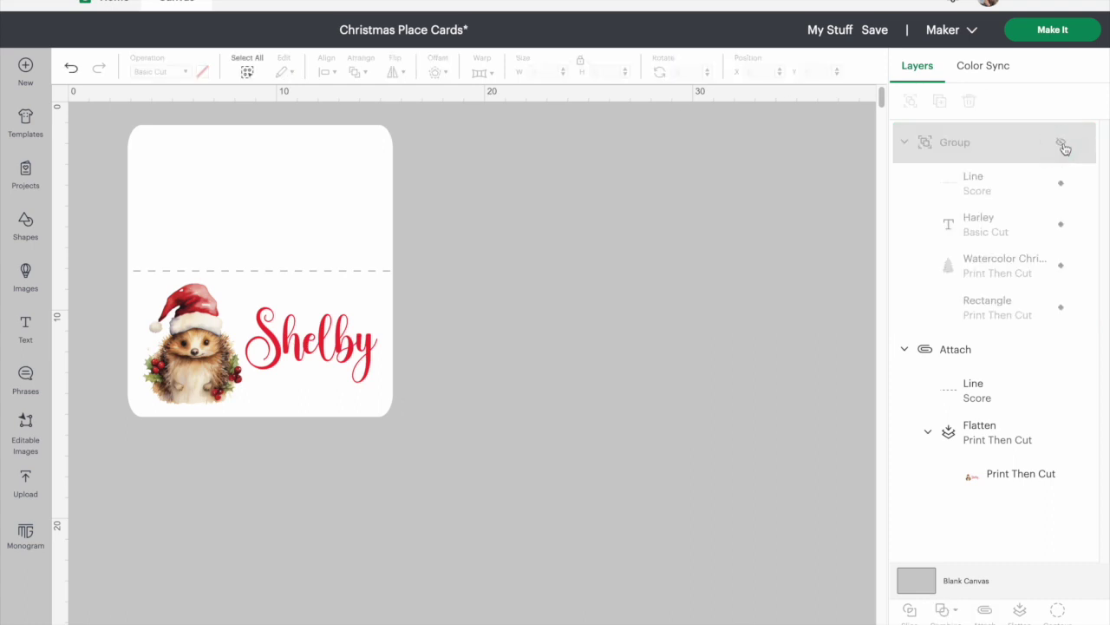
left_click_drag(323, 193, 788, 183)
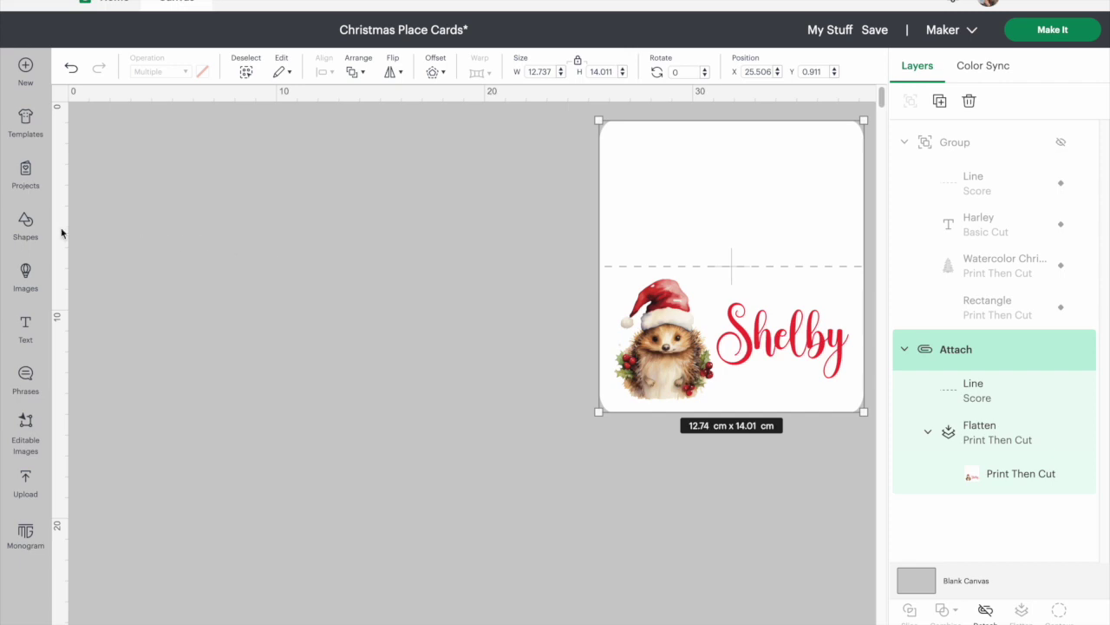
Insert a square with rounded corners and move it into the open canvas area beside the Shelby card
left_click(27, 224)
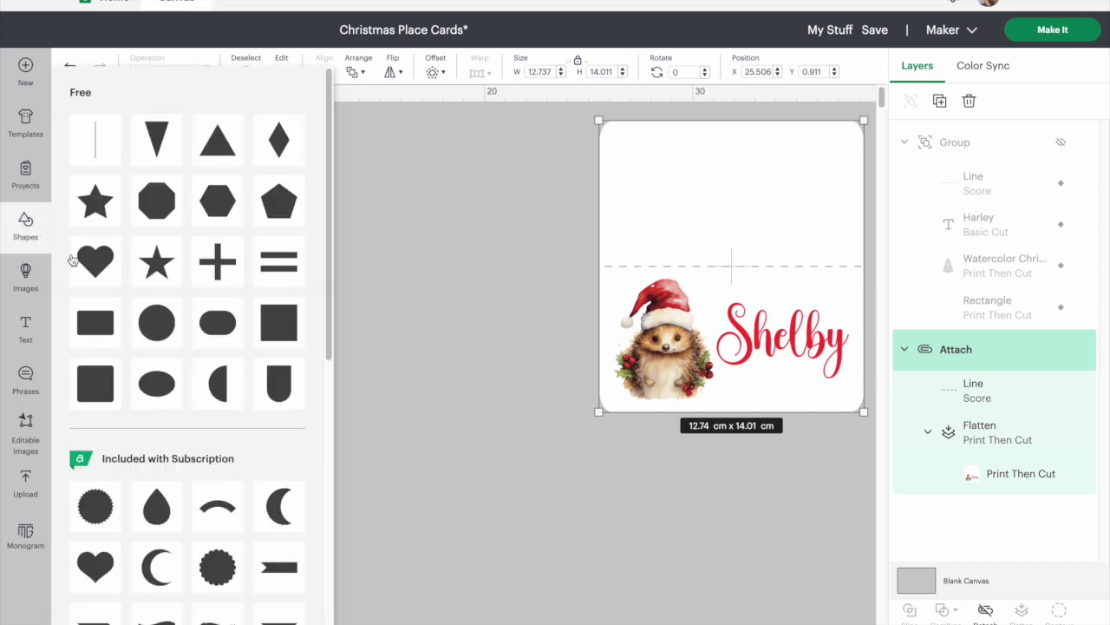
left_click(94, 384)
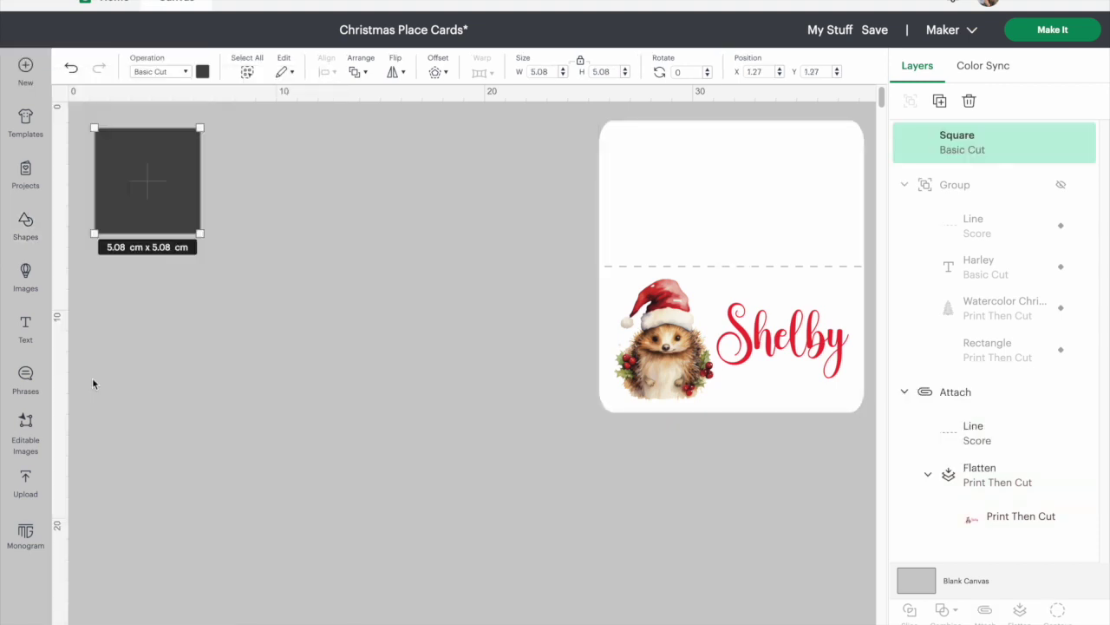
left_click_drag(166, 180, 339, 231)
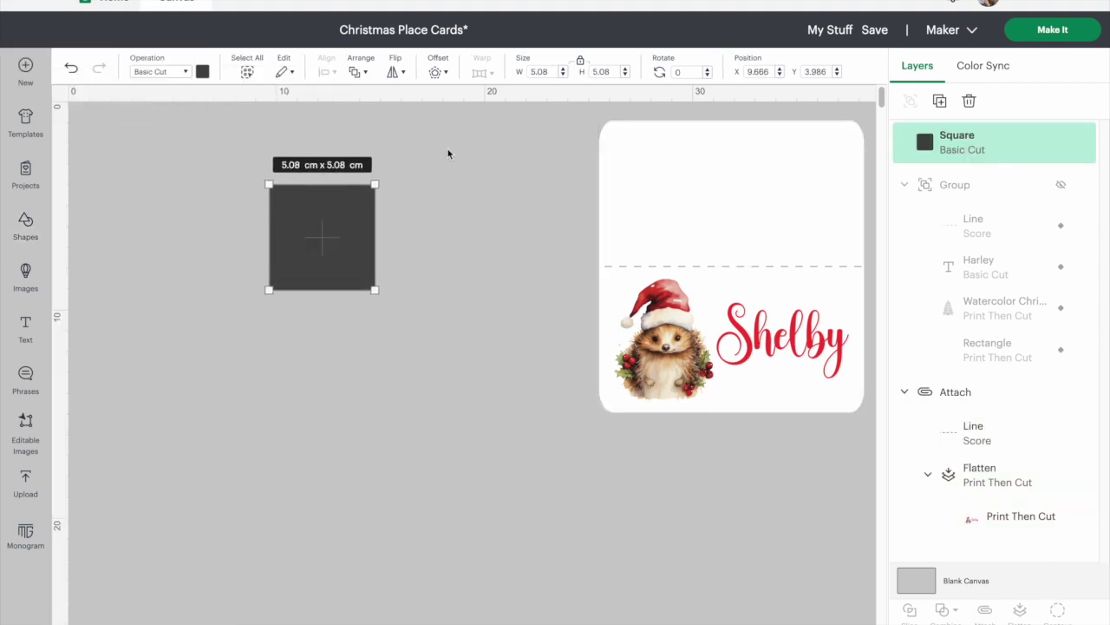
Unlock the square's proportions, stretch it to about 13.5 by 12.4 cm and check the Shelby card's size for reference
left_click(580, 65)
left_click_drag(374, 289, 552, 444)
left_click(724, 227)
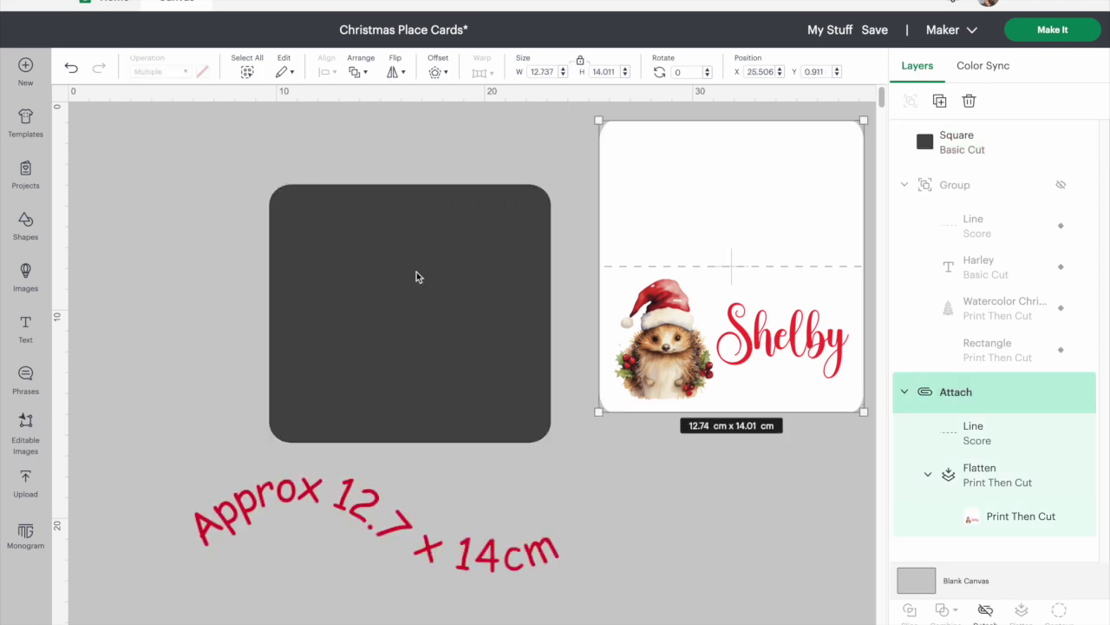
left_click_drag(429, 308, 408, 299)
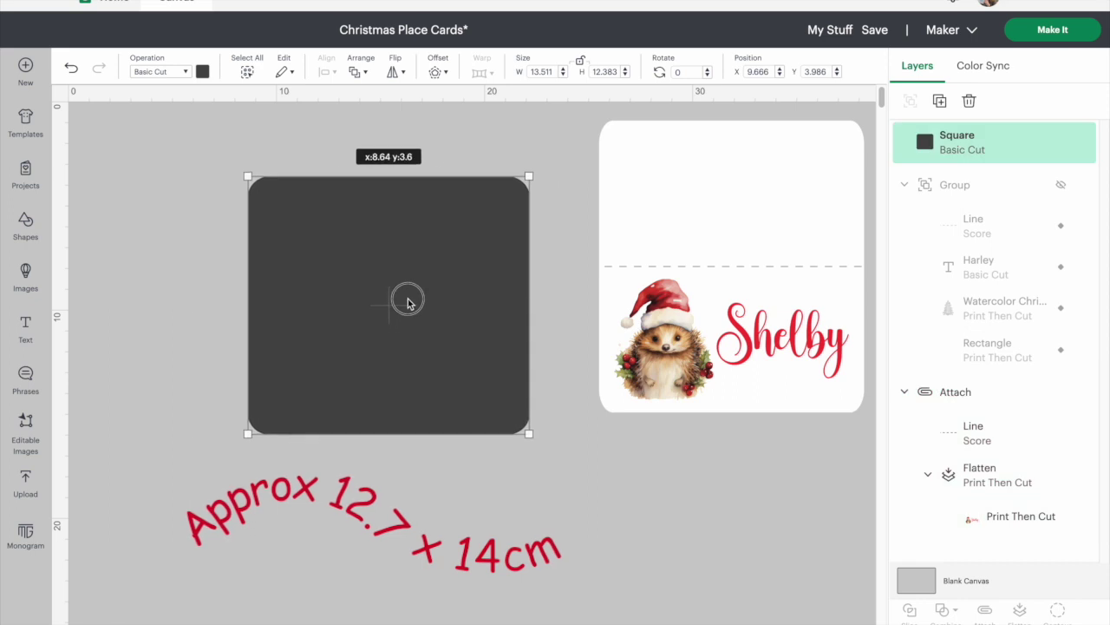
Set the rounded square's width to 12.7 cm and its height to 14 cm
left_click(537, 72)
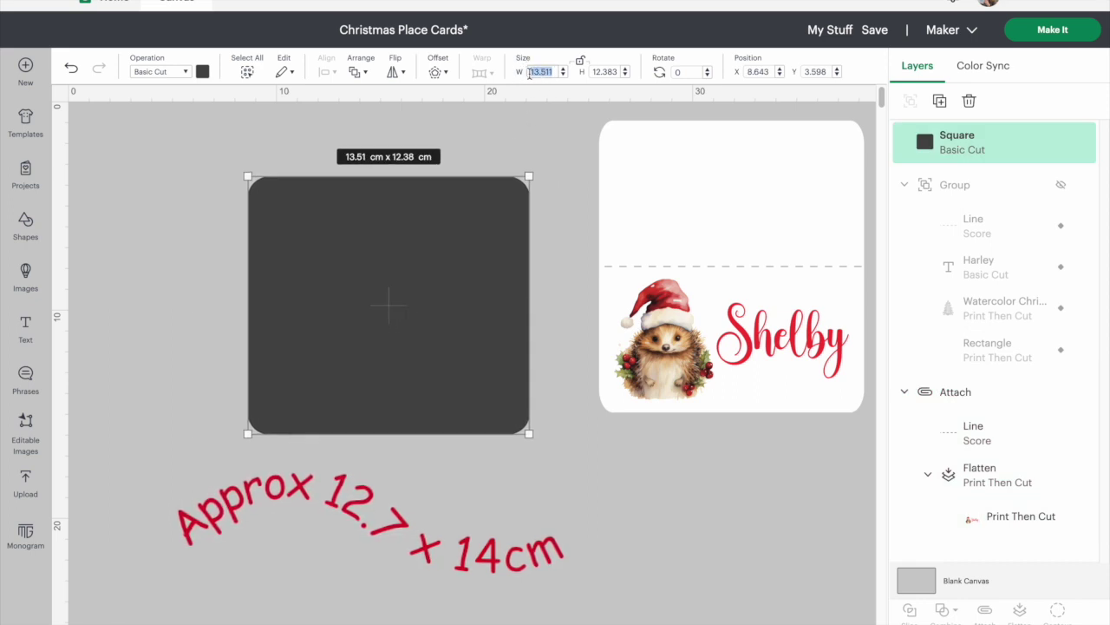
type("12.7")
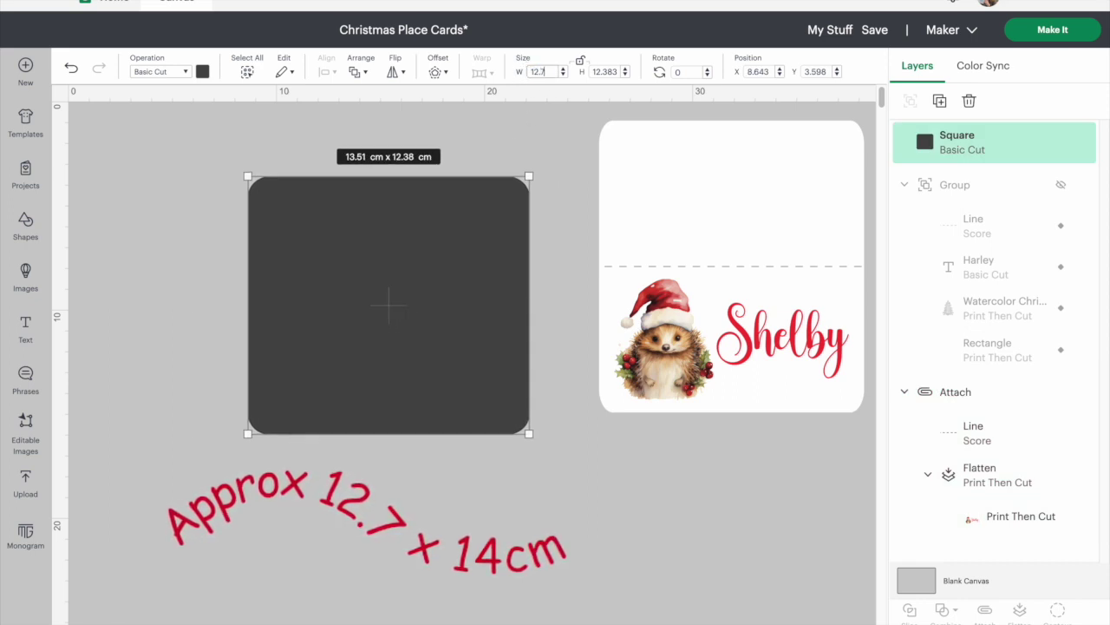
key("Tab")
type("14")
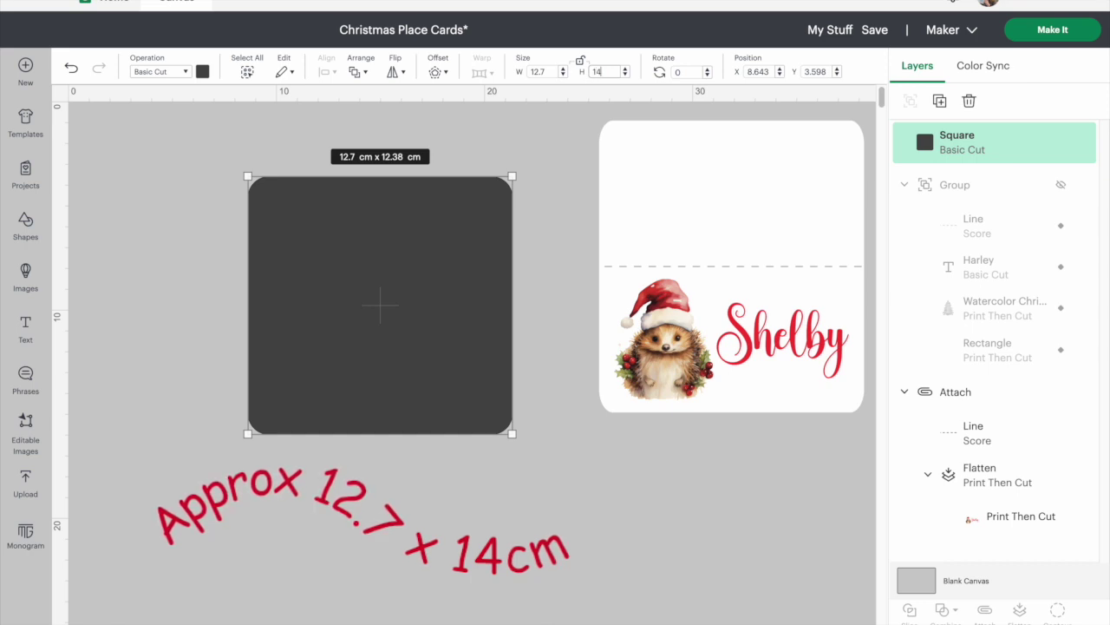
key("Return")
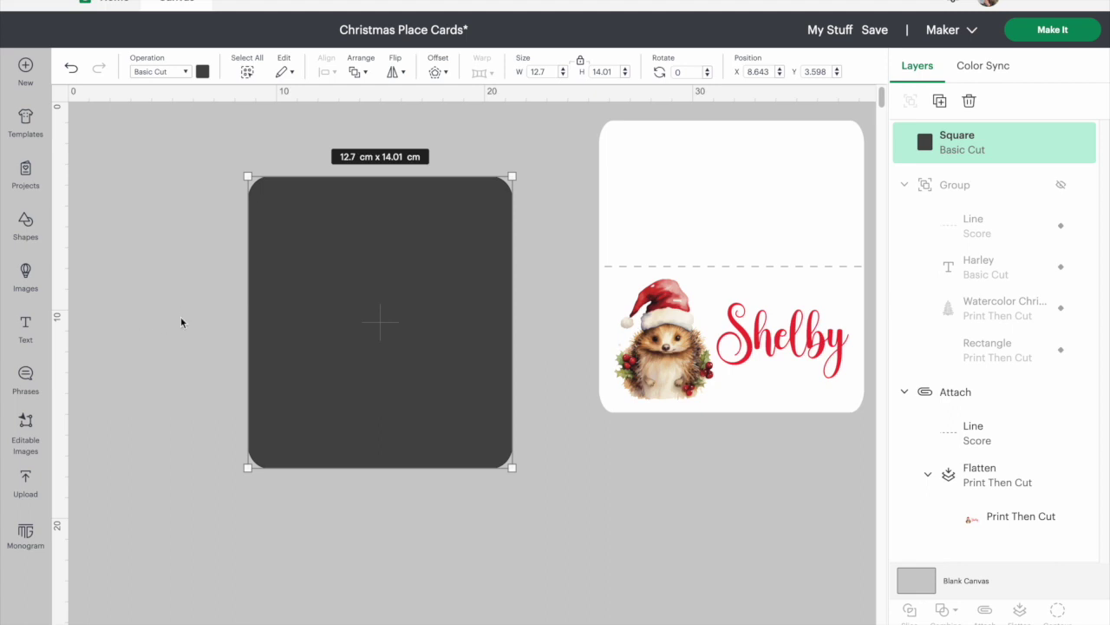
Move the rounded square slightly away from the Shelby card and change its colour to white
left_click_drag(360, 321, 328, 300)
left_click(202, 73)
left_click(218, 133)
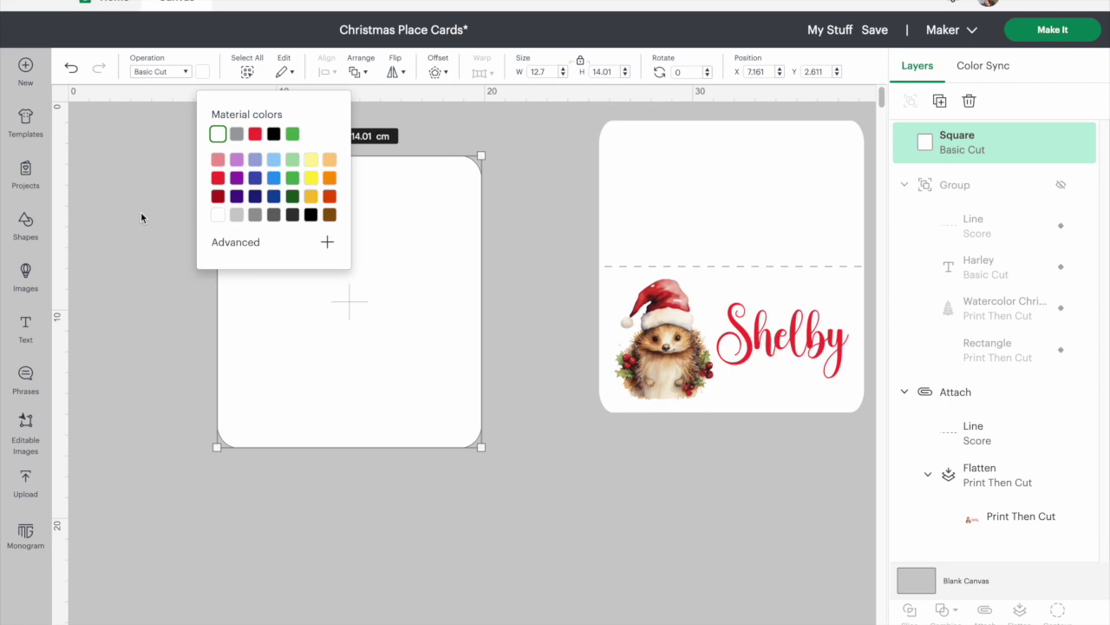
left_click(152, 337)
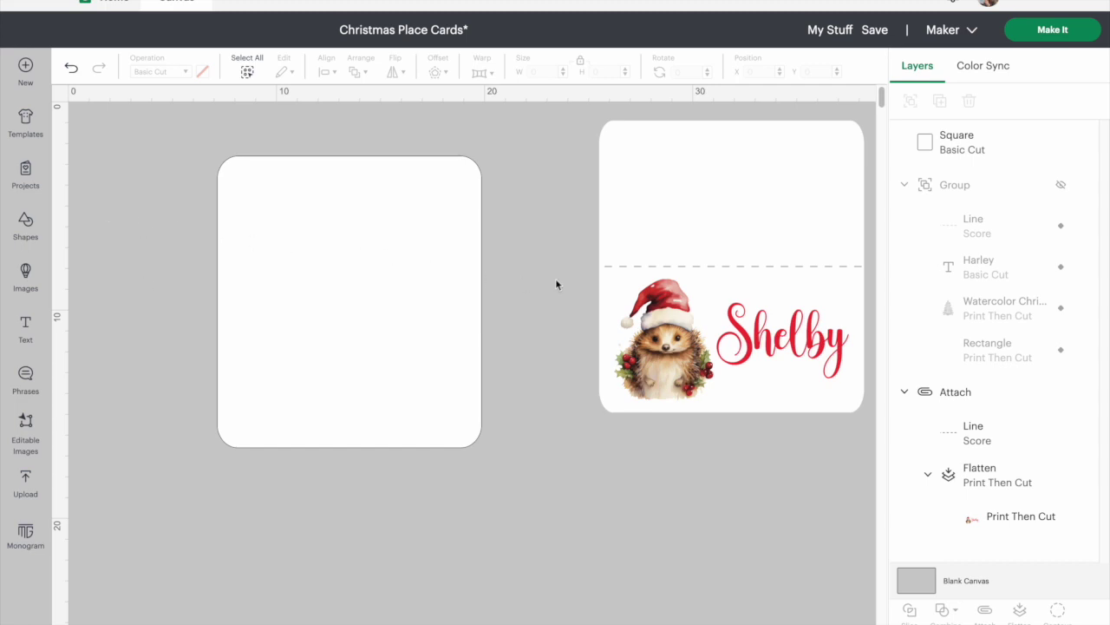
Insert a line shape for the fold and make sure its operation is Score
left_click(25, 225)
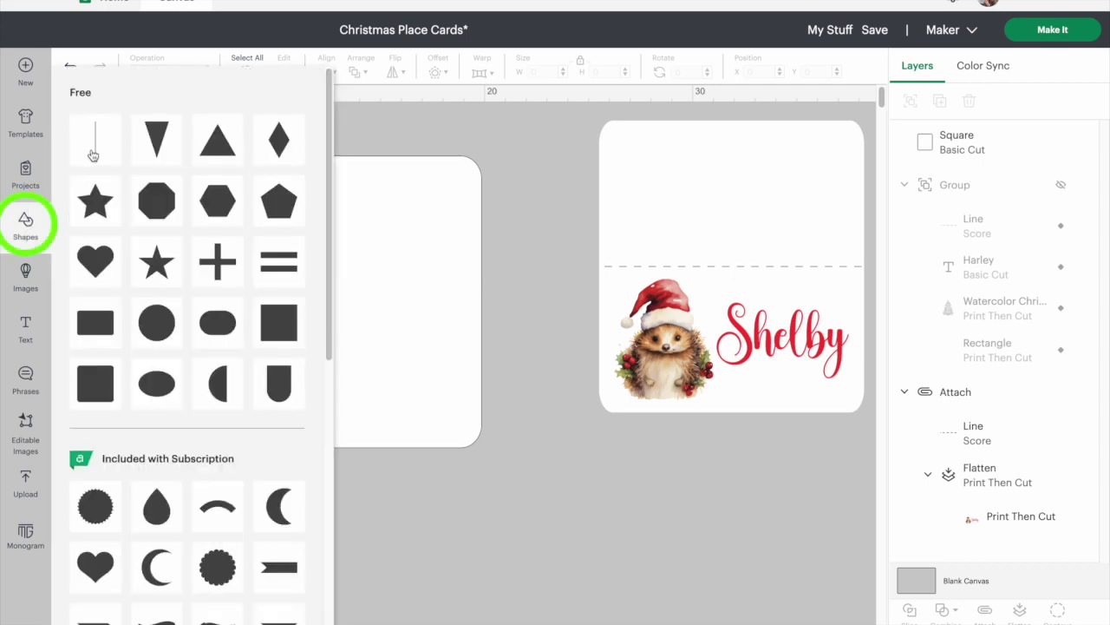
left_click(93, 146)
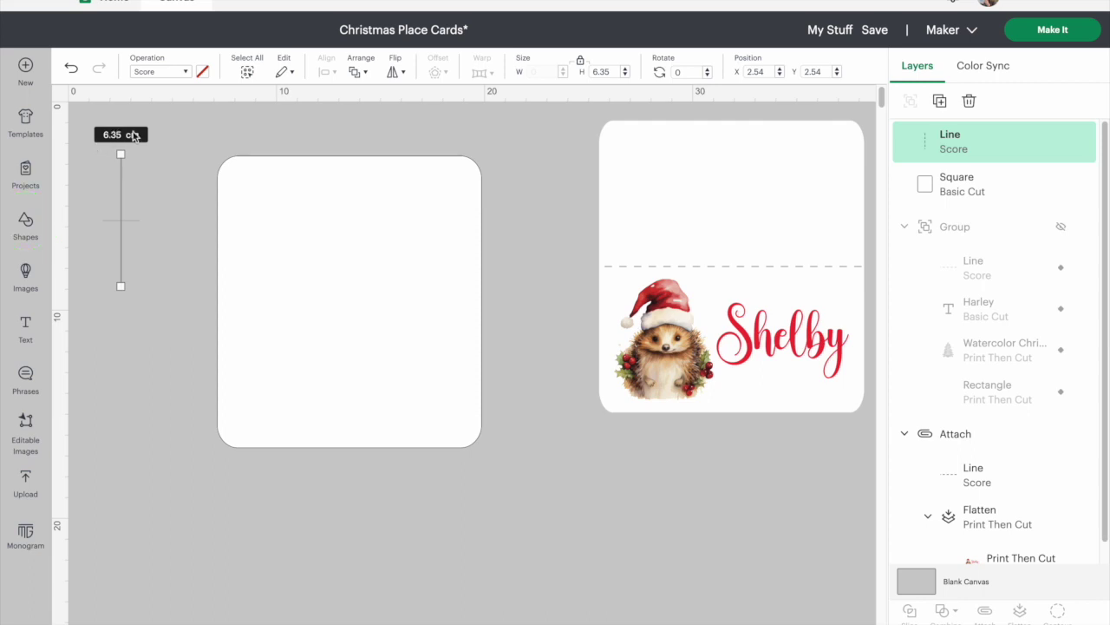
left_click(186, 75)
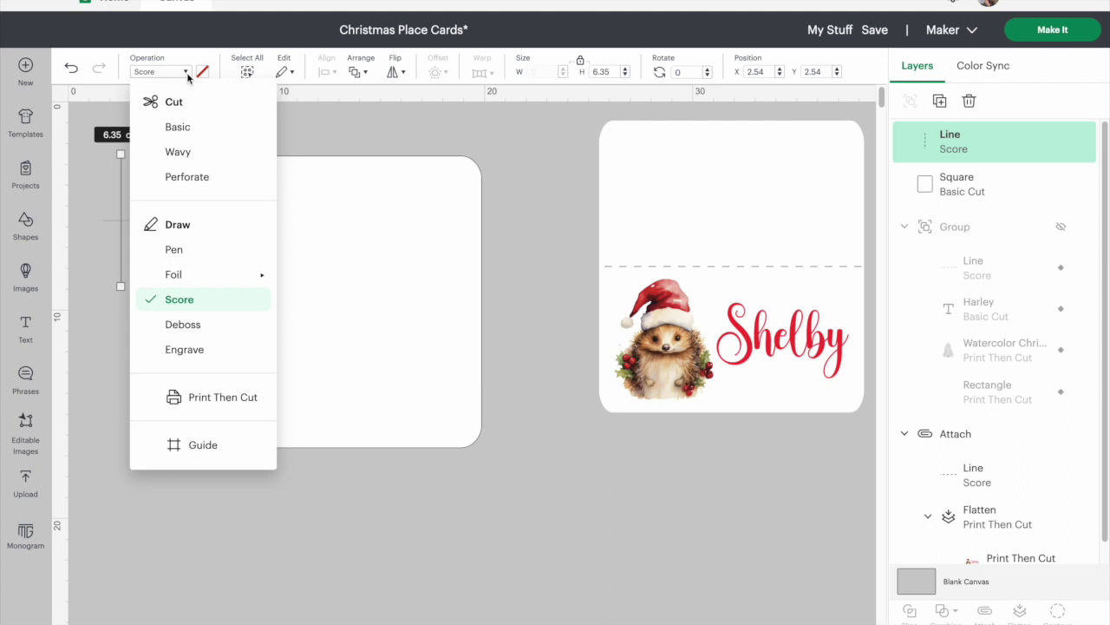
left_click(211, 510)
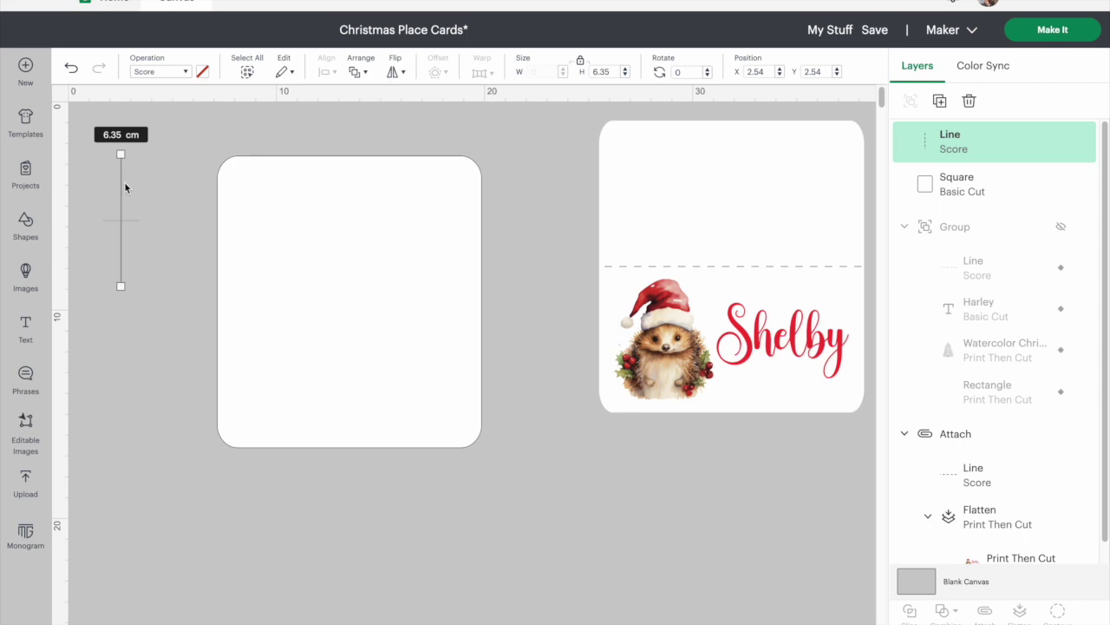
Rotate the score line to 90 degrees
left_click(680, 72)
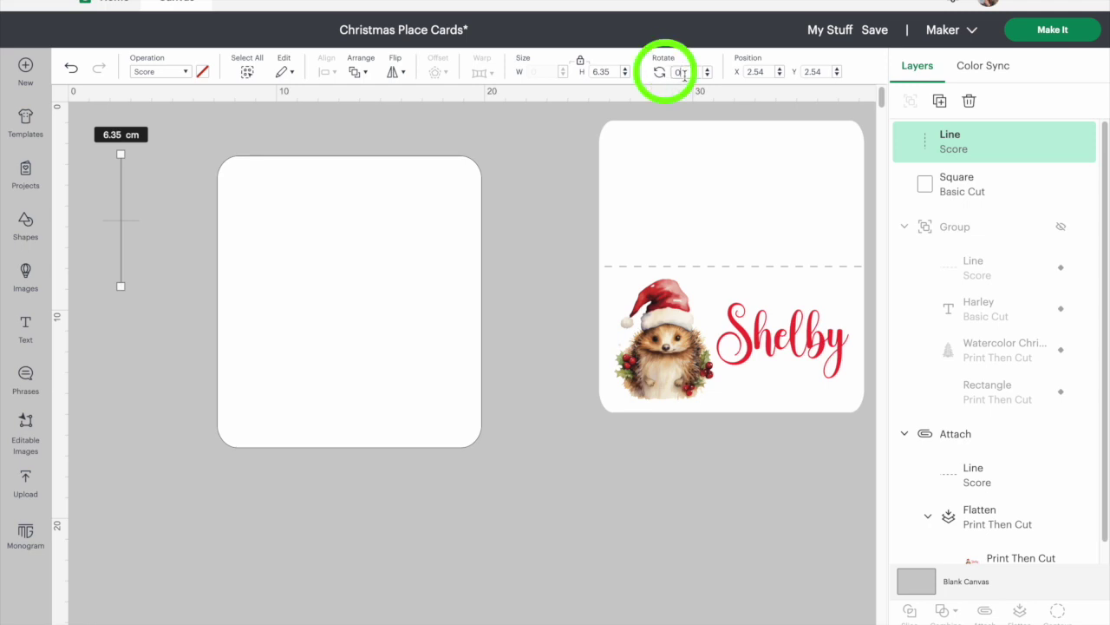
key("BackSpace")
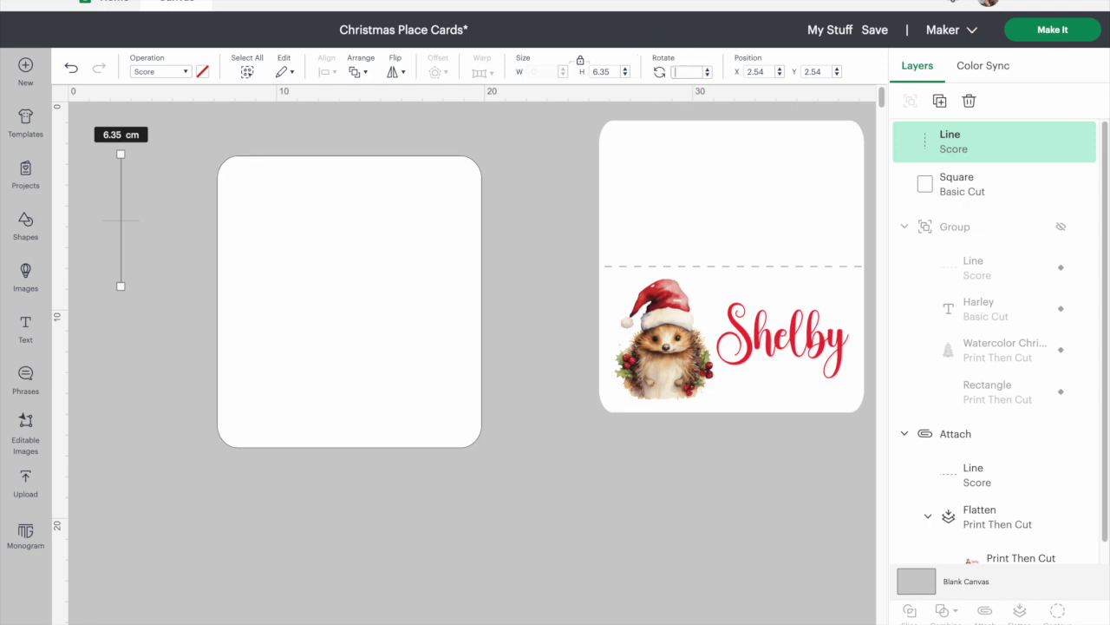
type("90")
key("Return")
Place the score line across the white square near its middle and lengthen it to about 12.8 cm
left_click_drag(170, 222, 329, 277)
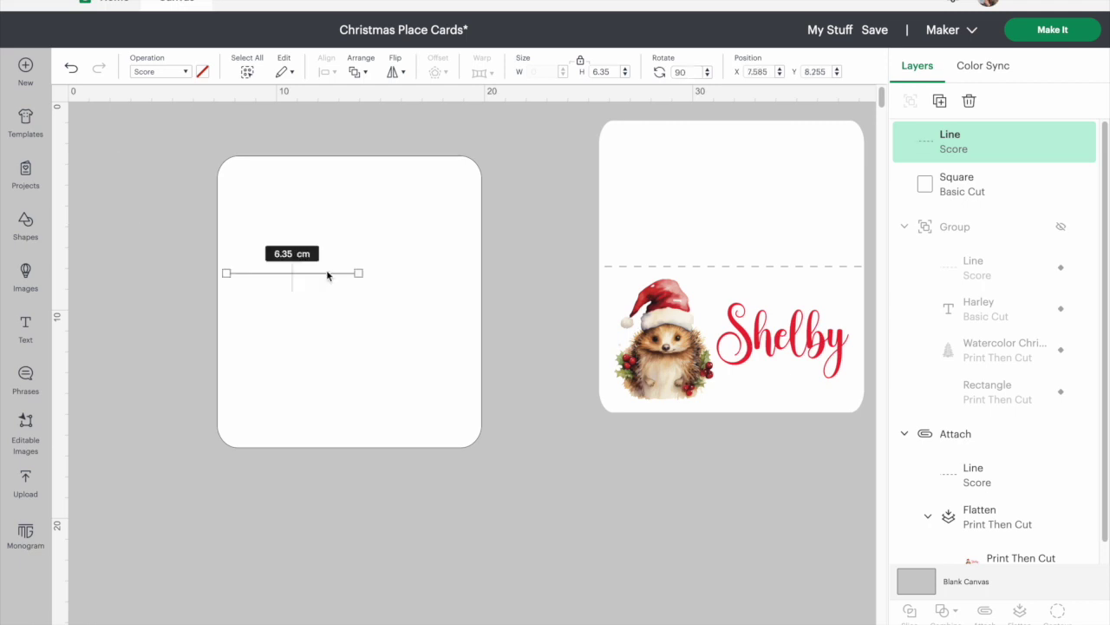
left_click(359, 274)
left_click_drag(359, 274, 496, 283)
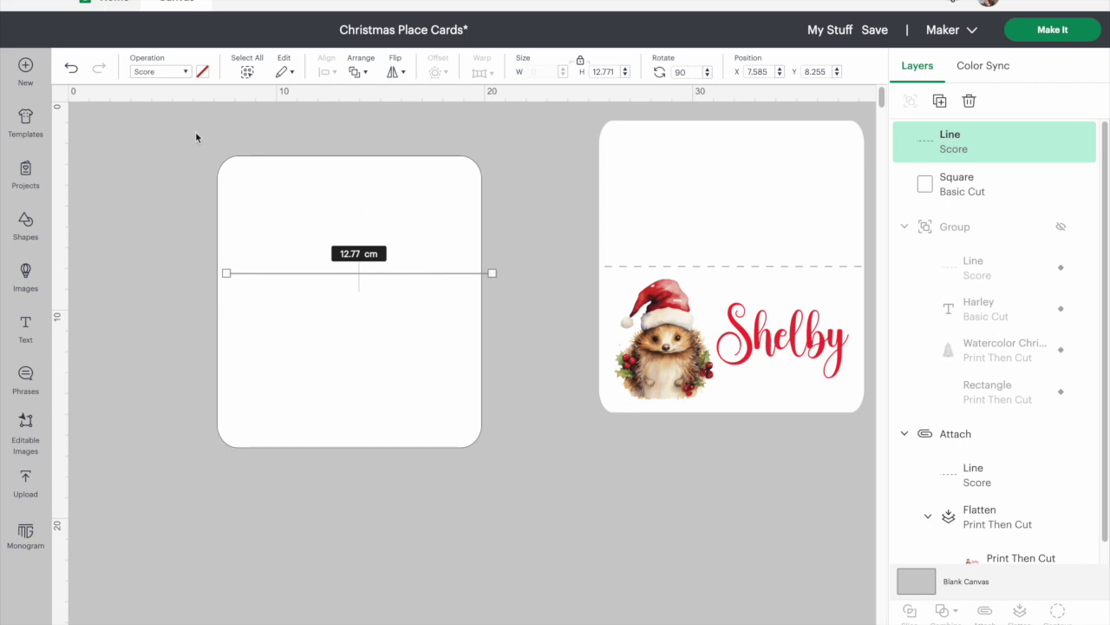
Select the score line together with the white square and align them to each other's centre
left_click_drag(195, 131, 511, 479)
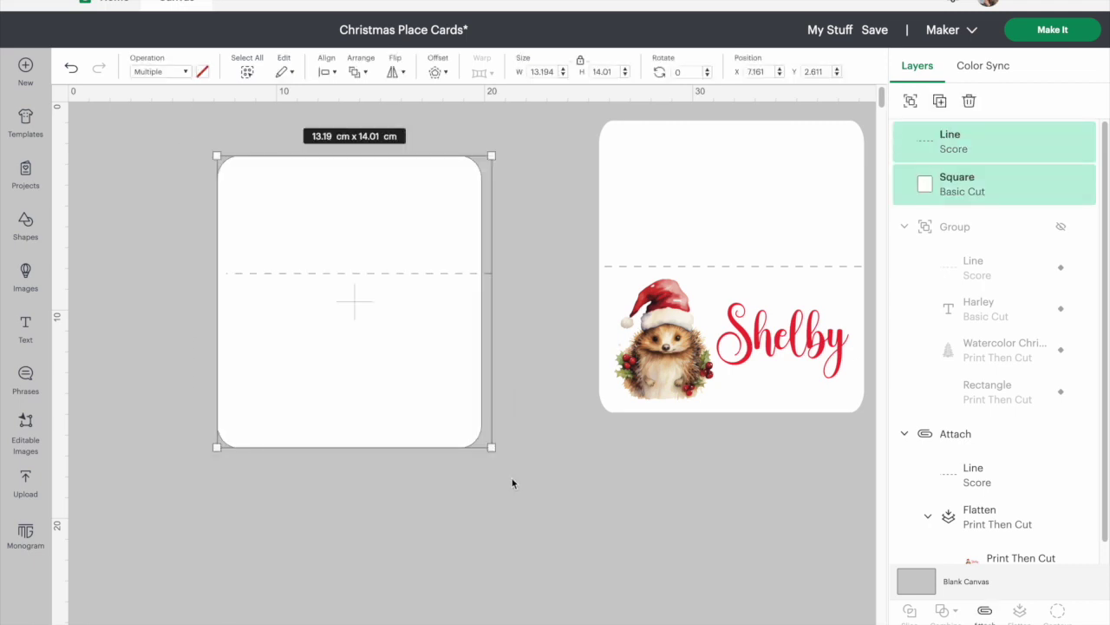
left_click(325, 73)
left_click(368, 276)
left_click(155, 264)
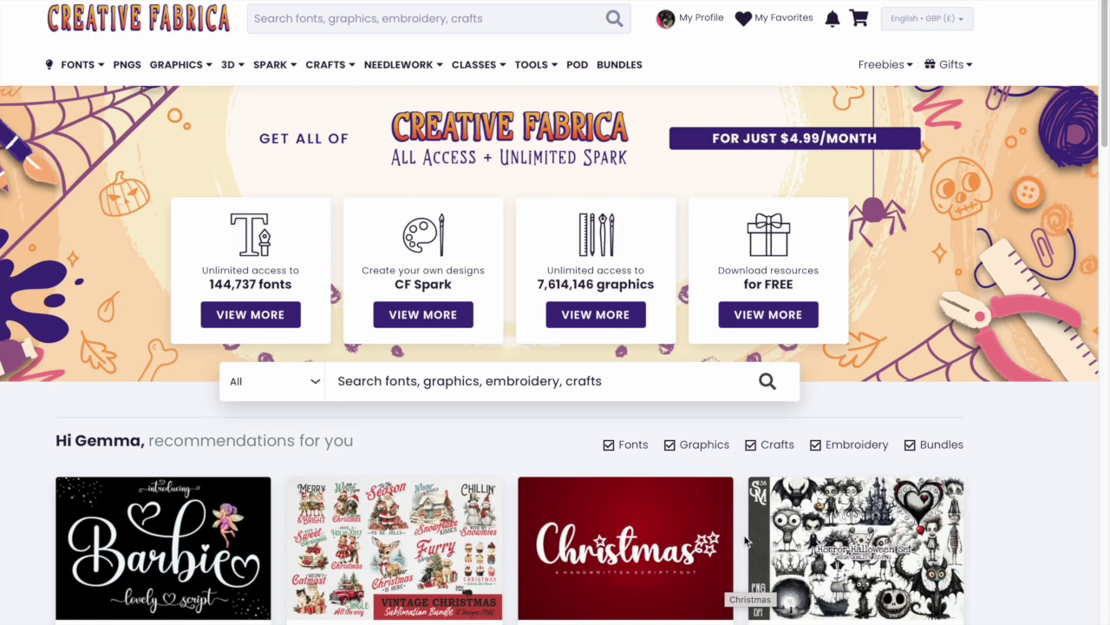
On the Creative Fabrica website, search for "watercolour christmas"
left_click(512, 15)
type("watercolour")
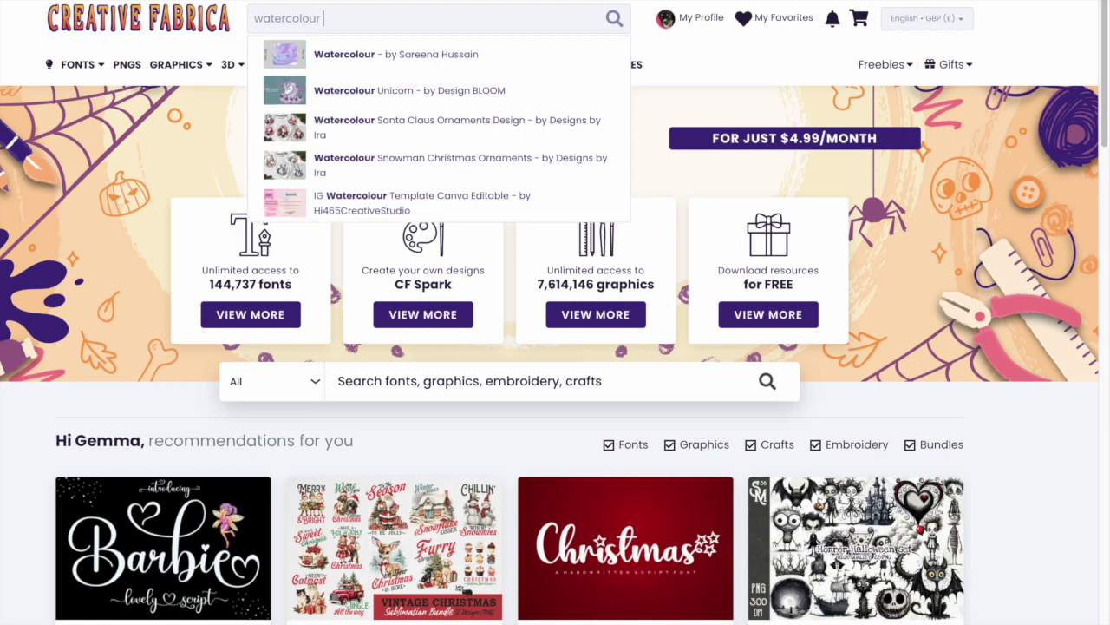
type(" christmas")
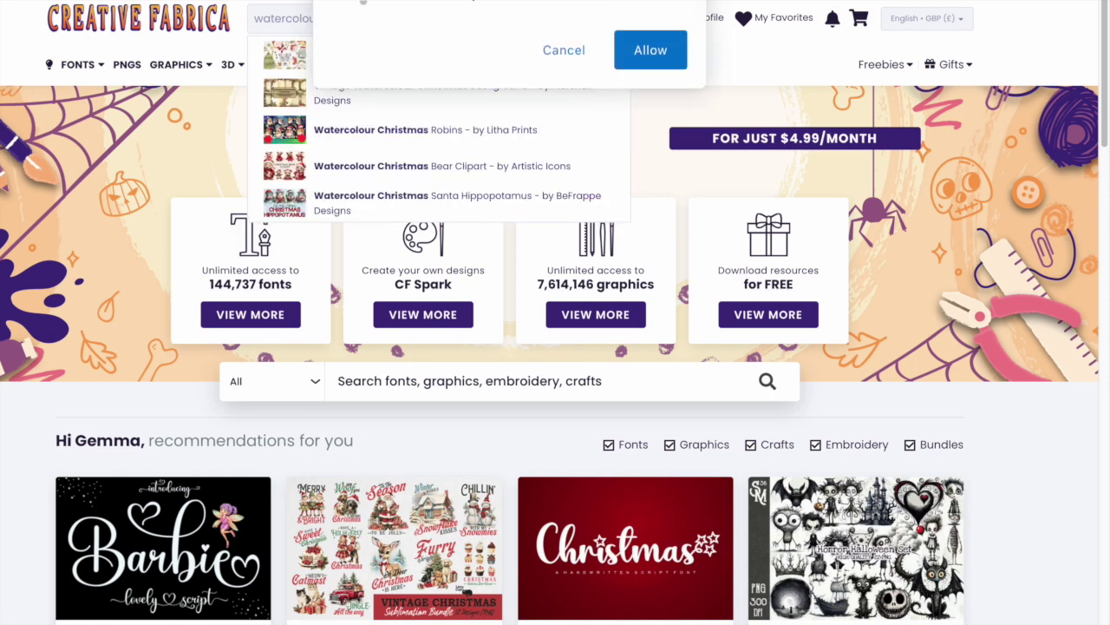
key("Return")
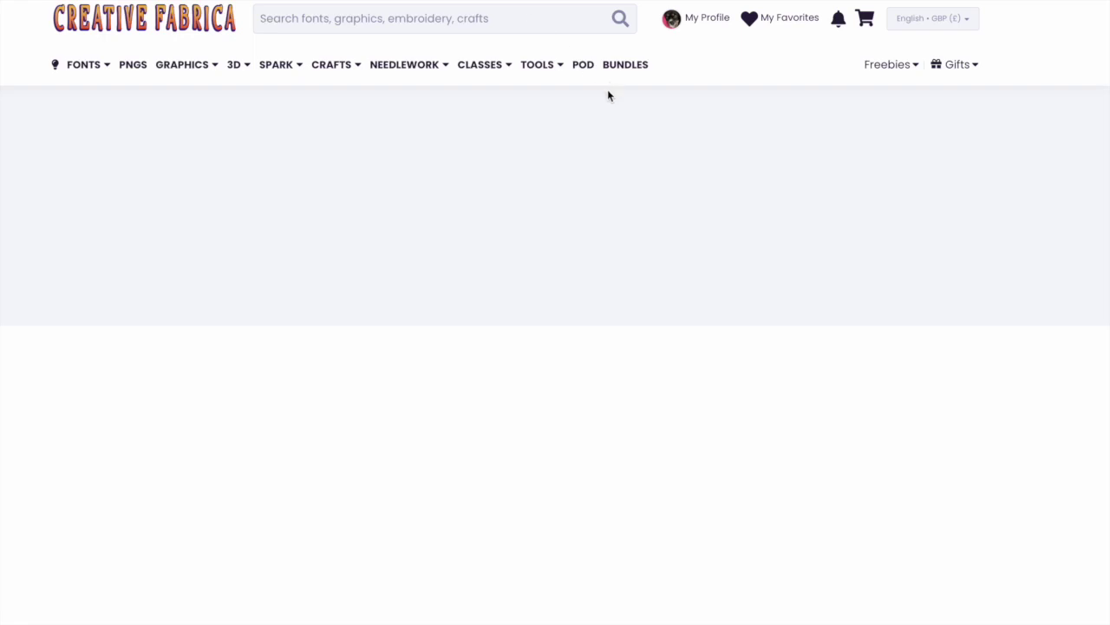
View the Watercolour Christmas Hedgehogs graphic's page and return to the search results
scroll(632, 317, "down", 3)
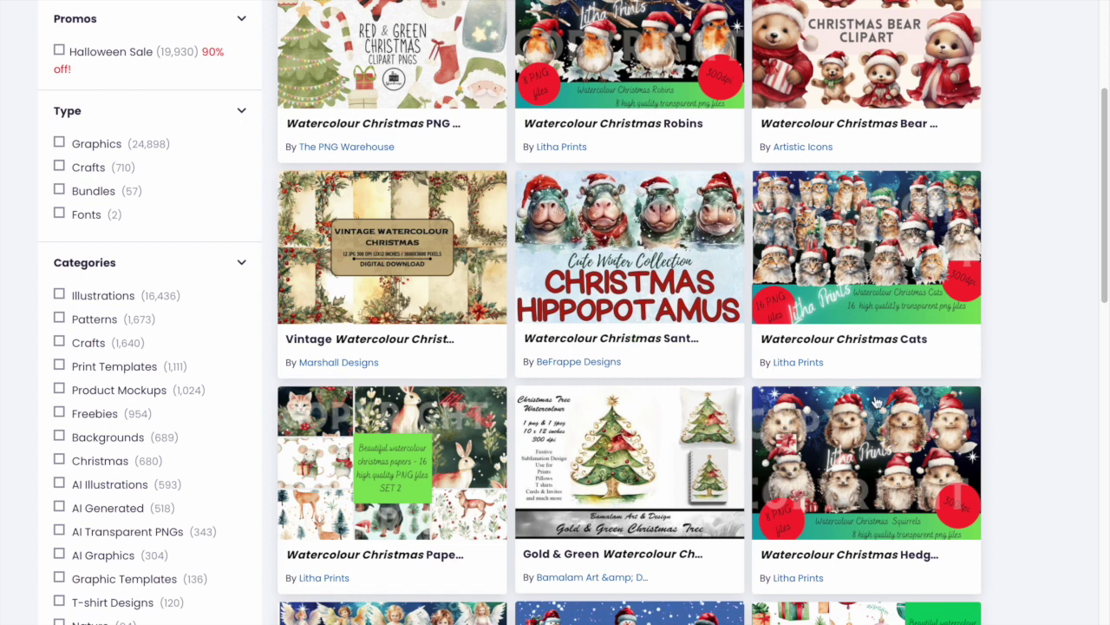
left_click(902, 418)
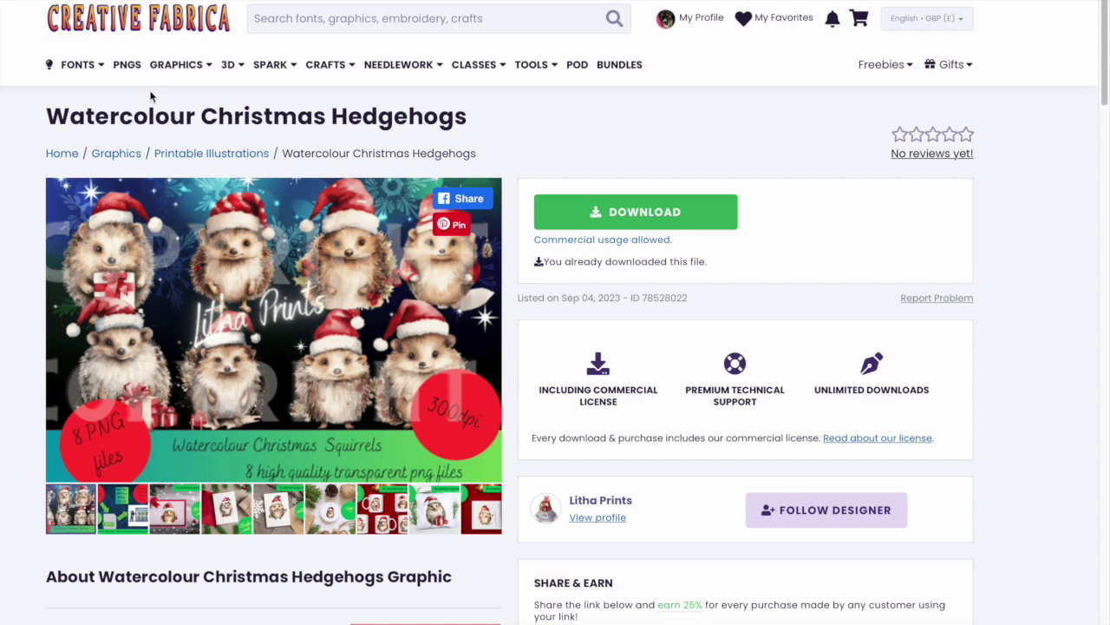
key("alt+Left")
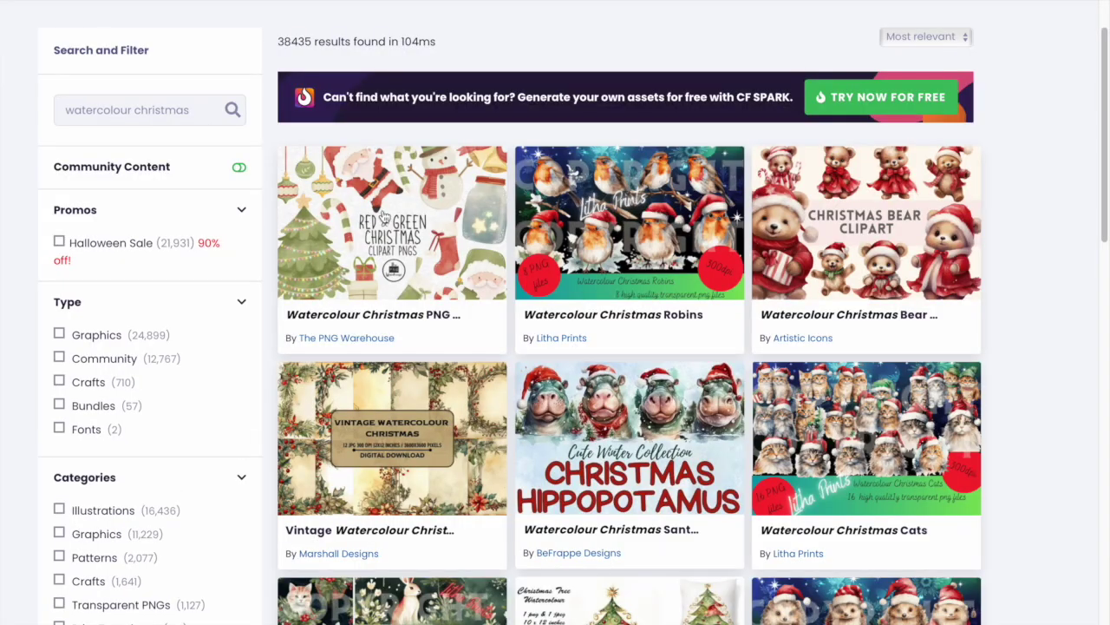
Find the Watercolour Christmas Santa Snow Globe graphic in the results, open its page and download it
scroll(572, 313, "down", 3)
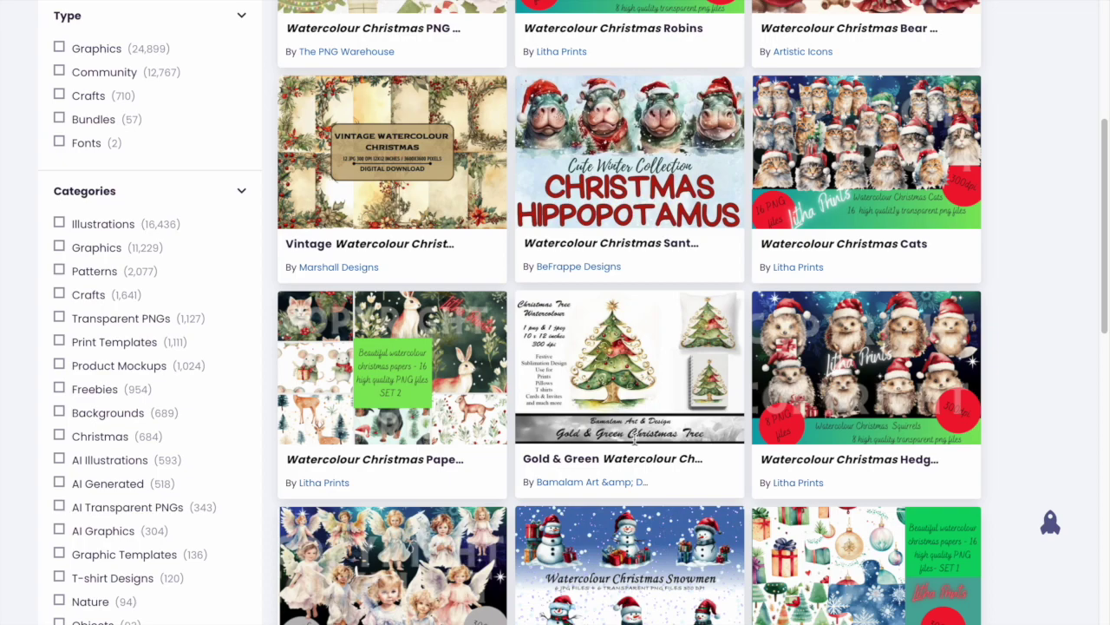
scroll(644, 479, "down", 4)
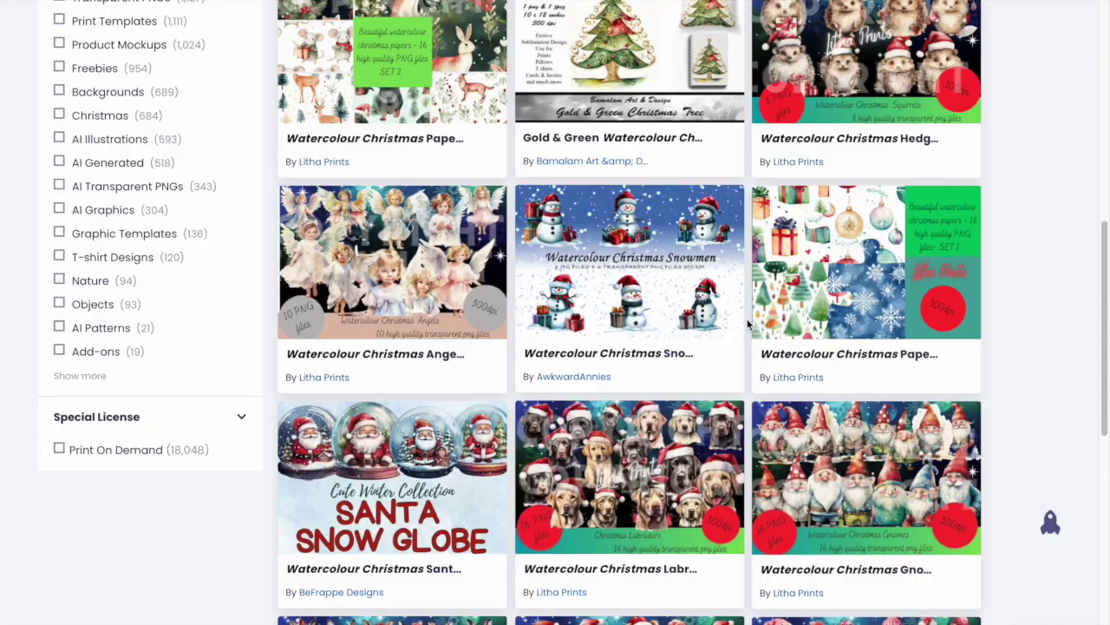
scroll(886, 63, "up", 3)
scroll(523, 423, "down", 2)
scroll(523, 431, "down", 2)
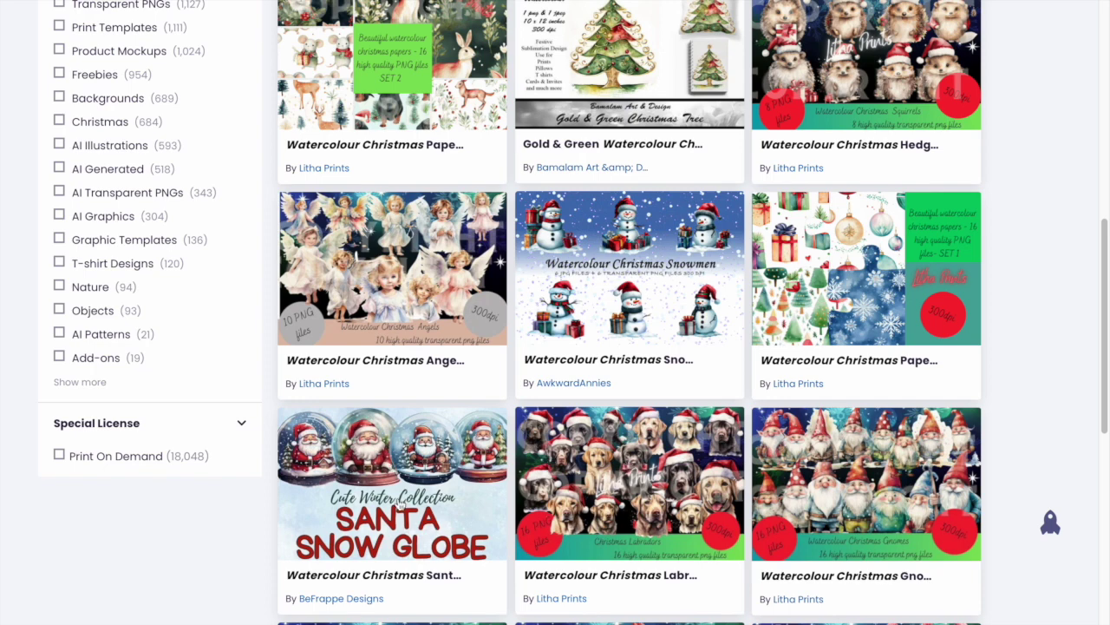
scroll(403, 518, "down", 1)
scroll(403, 519, "down", 1)
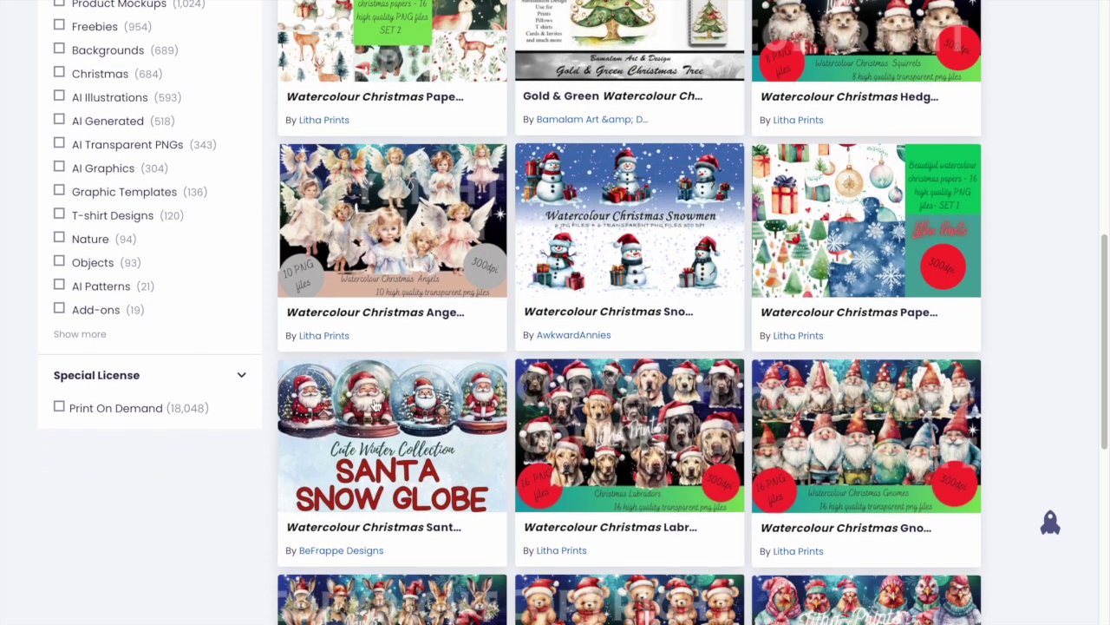
left_click(423, 409)
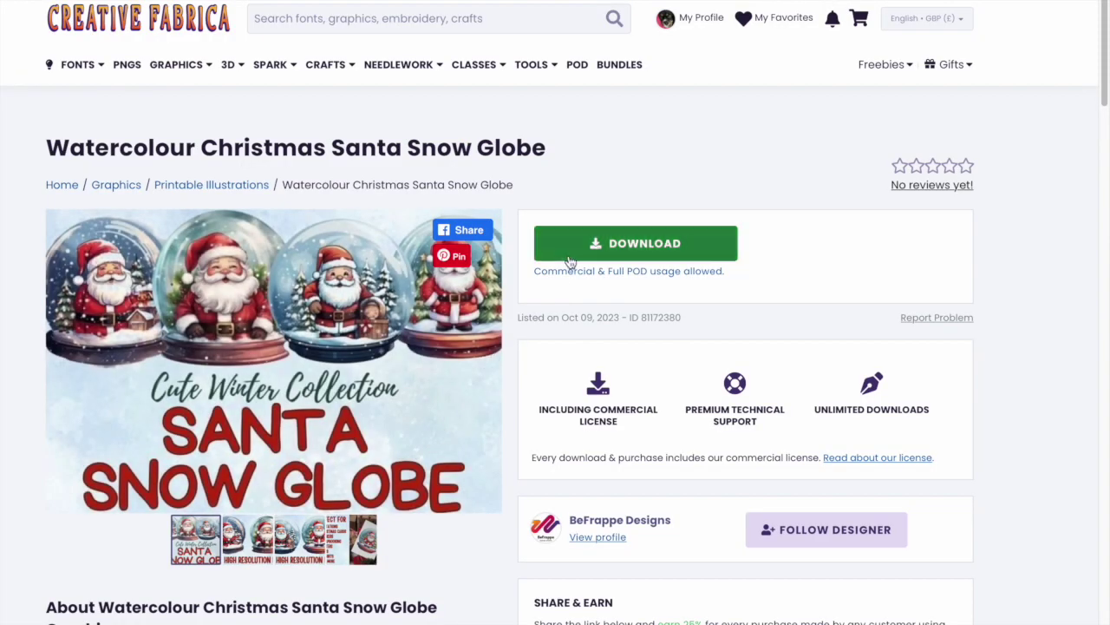
left_click(611, 252)
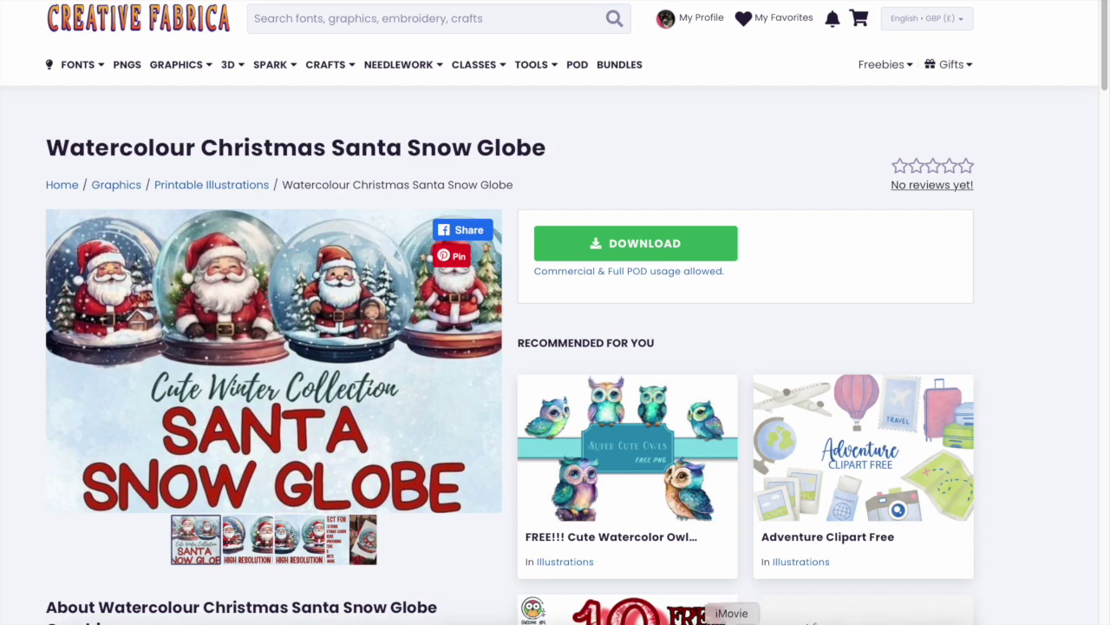
Switch back to Cricut Design Space and load SantaGlobe3.png as a new image upload
key("ctrl+Left")
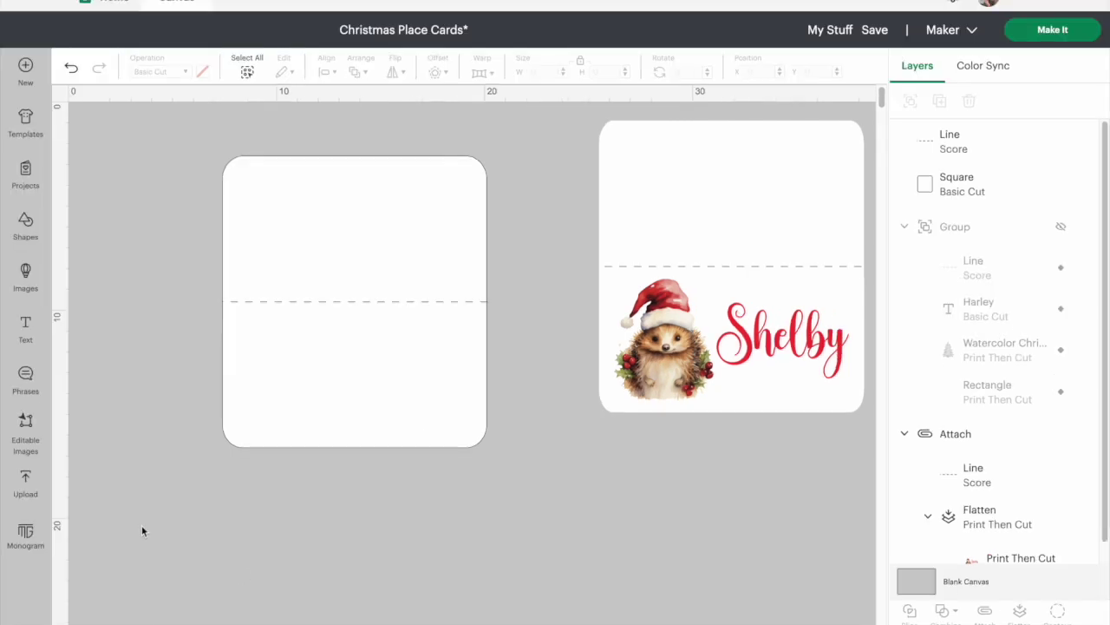
left_click(27, 480)
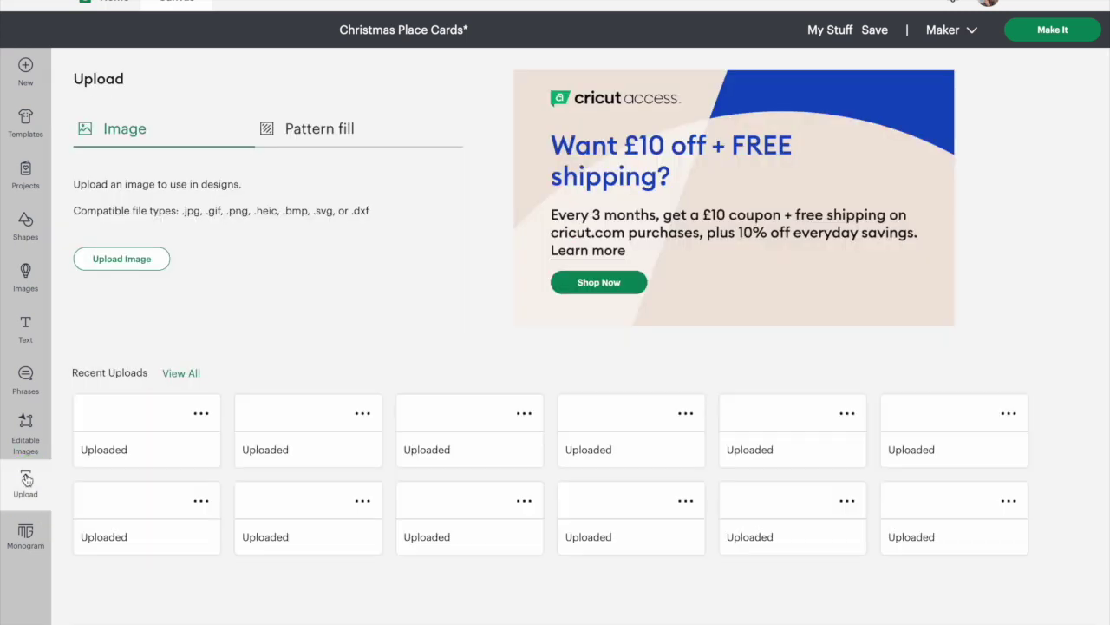
left_click(122, 260)
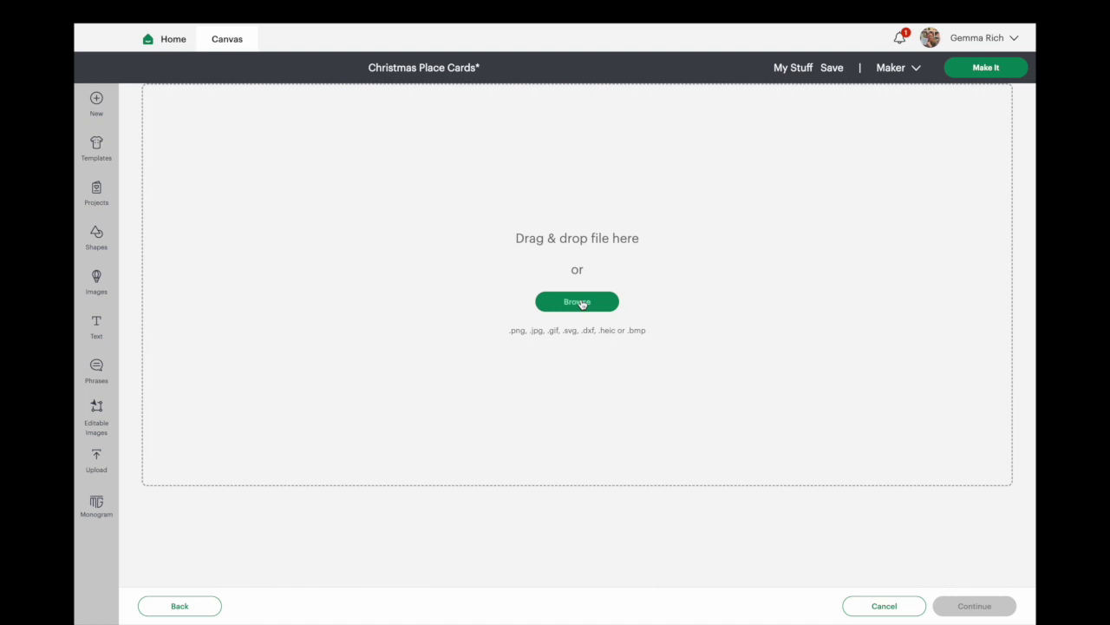
left_click(580, 302)
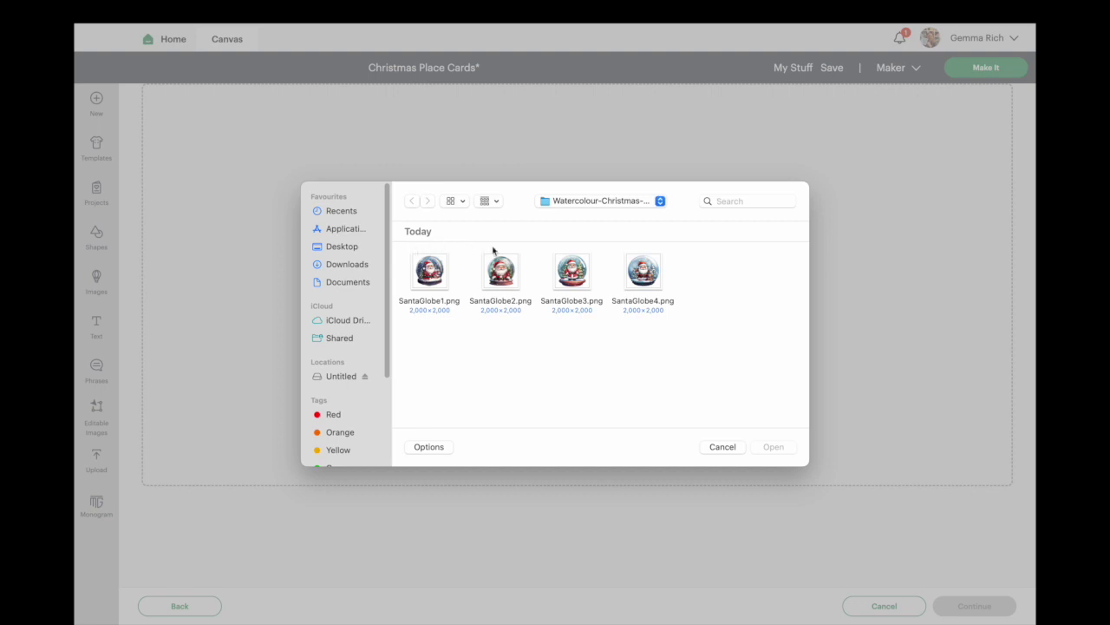
left_click(572, 270)
double_click(572, 271)
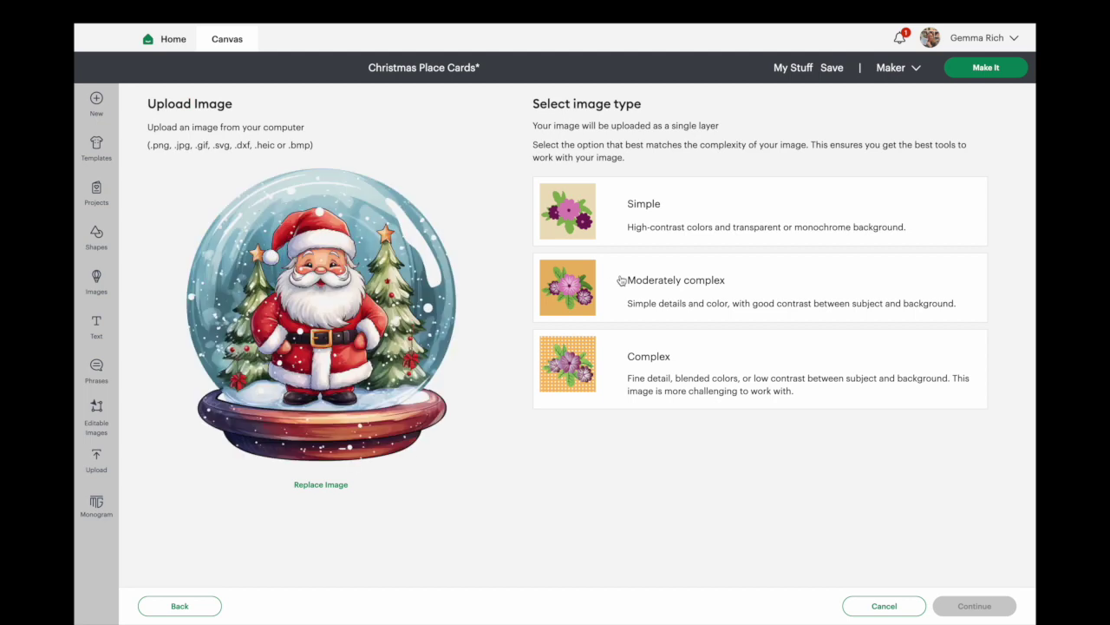
Set the image type to Complex, keep the background as it is, and upload SantaGlobe3 as a Print Then Cut image
left_click(687, 362)
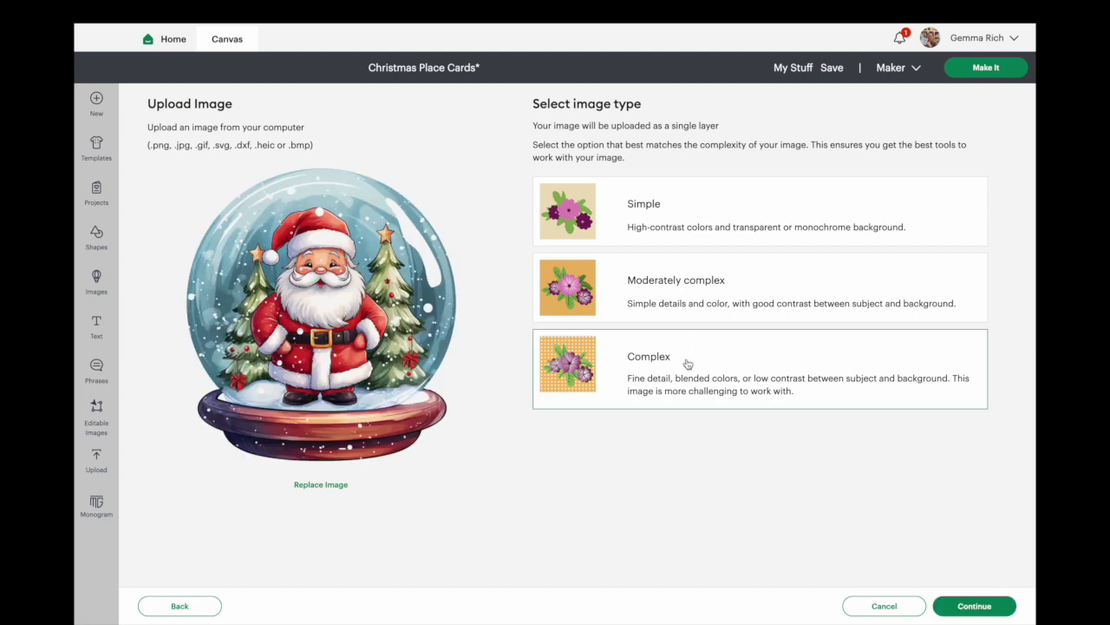
left_click(959, 608)
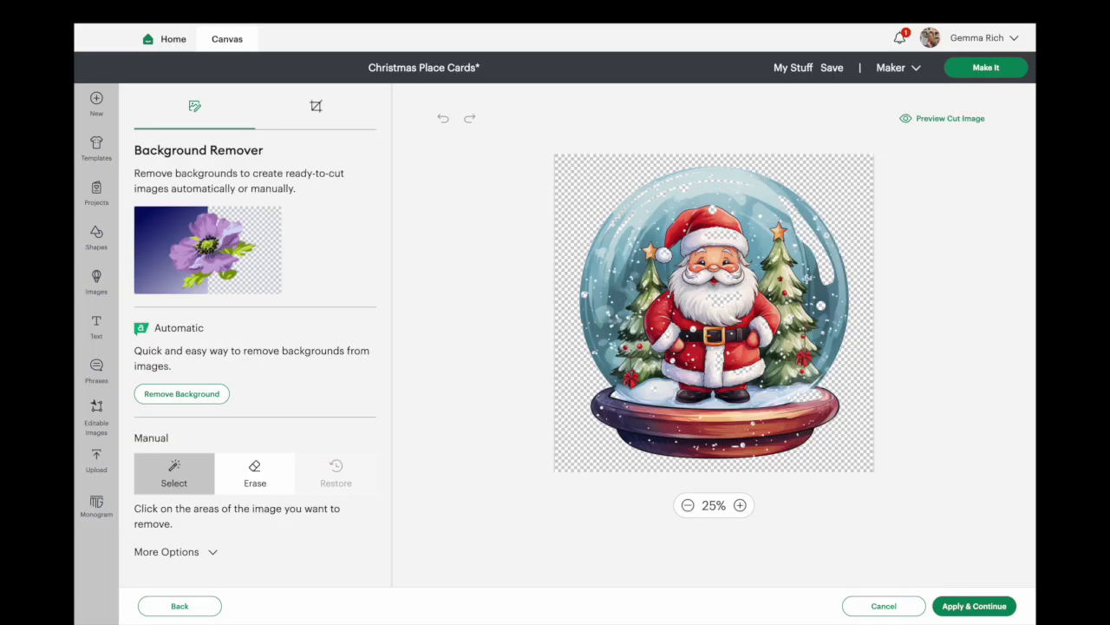
left_click(953, 607)
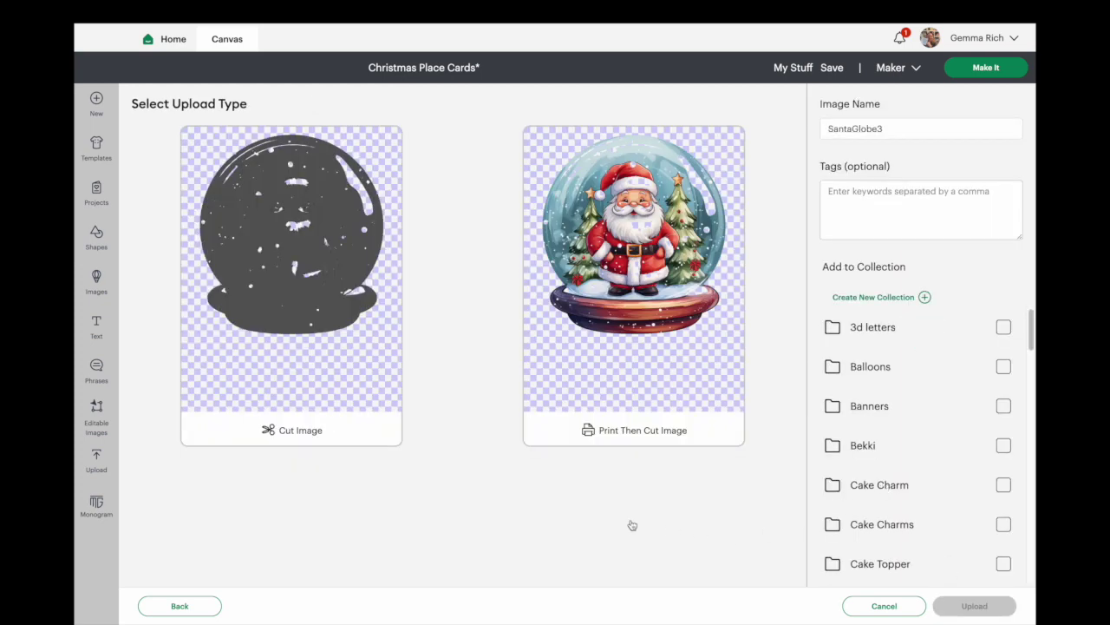
left_click(609, 228)
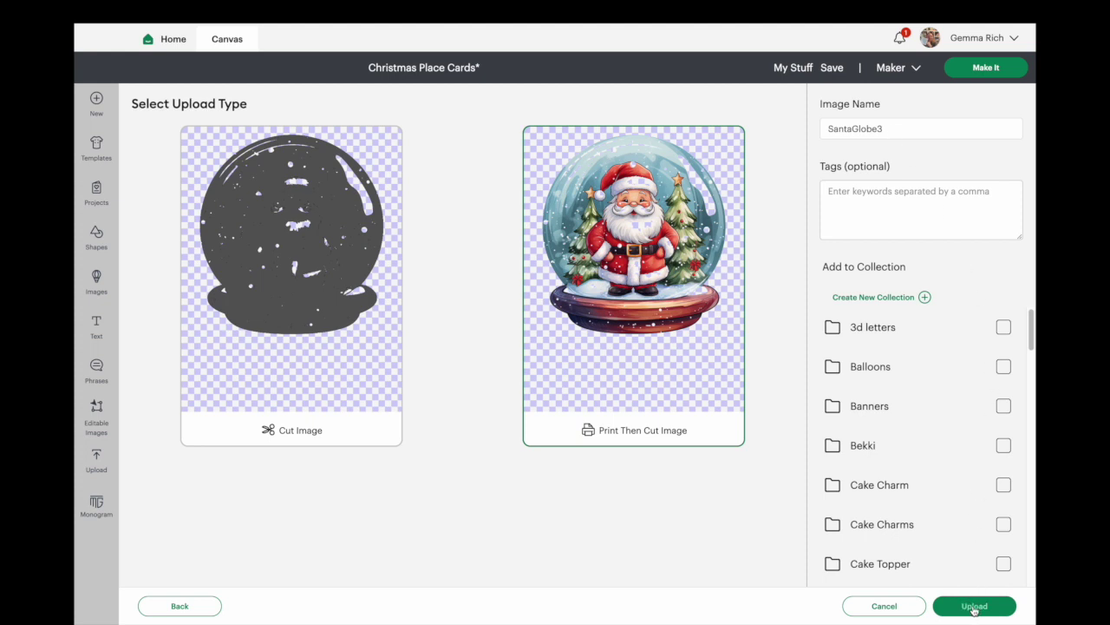
left_click(973, 608)
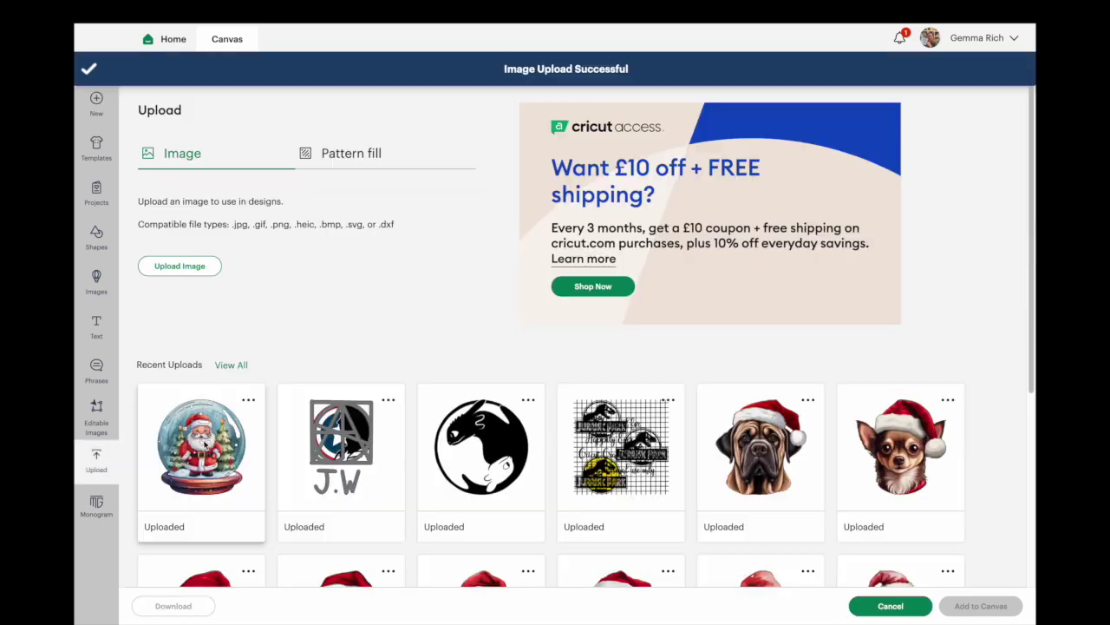
Add the uploaded Santa globe to the canvas, shrink it and place it below the score line on the white card's left side
left_click(205, 444)
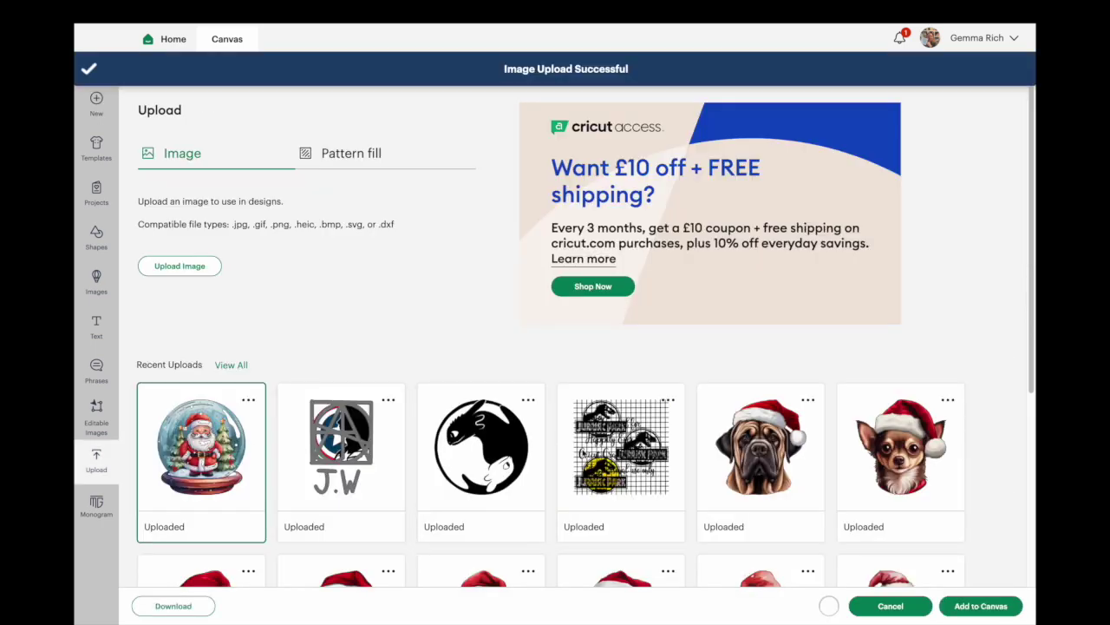
left_click(975, 605)
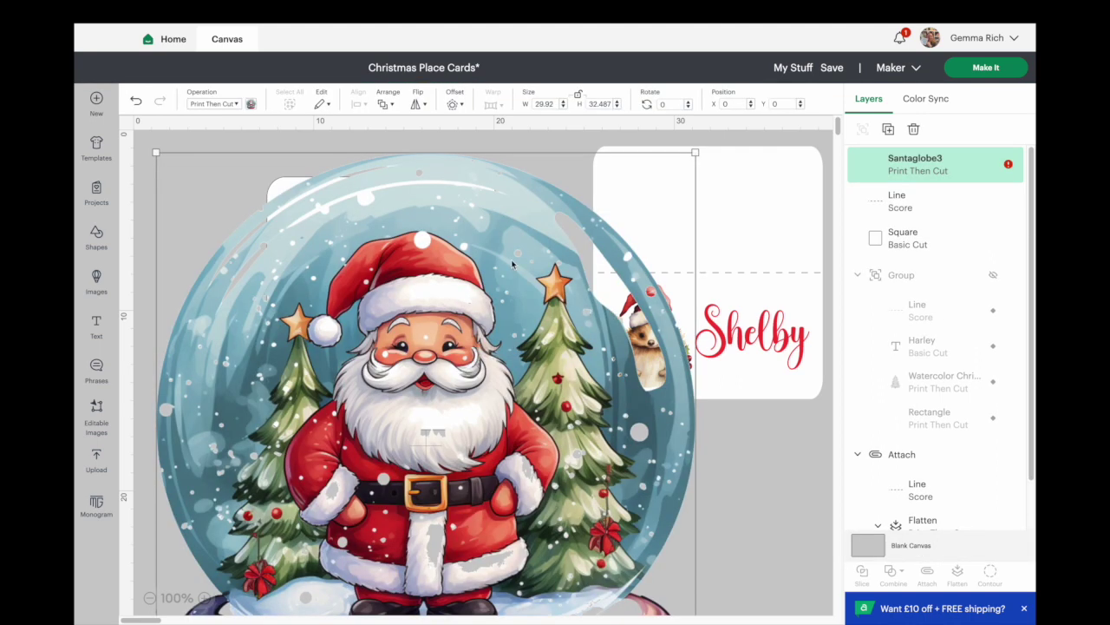
left_click_drag(156, 153, 412, 353)
left_click_drag(458, 412, 326, 375)
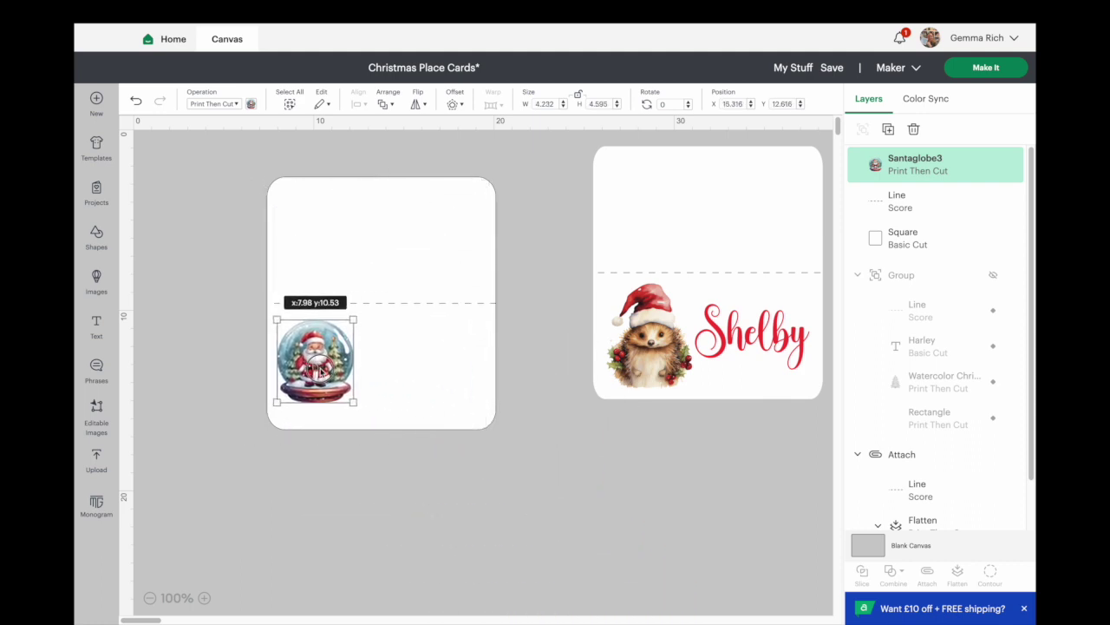
left_click_drag(359, 324, 366, 311)
left_click_drag(328, 357, 328, 359)
Add a text object with the guest's first name and move it to the empty area below the white card
left_click(407, 398)
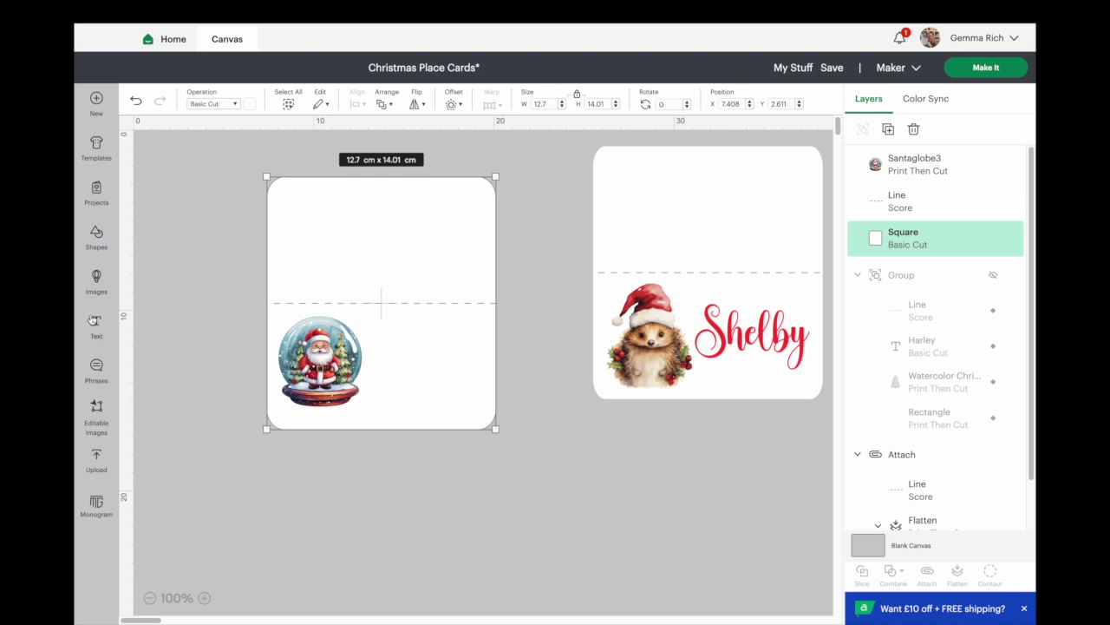
left_click(96, 326)
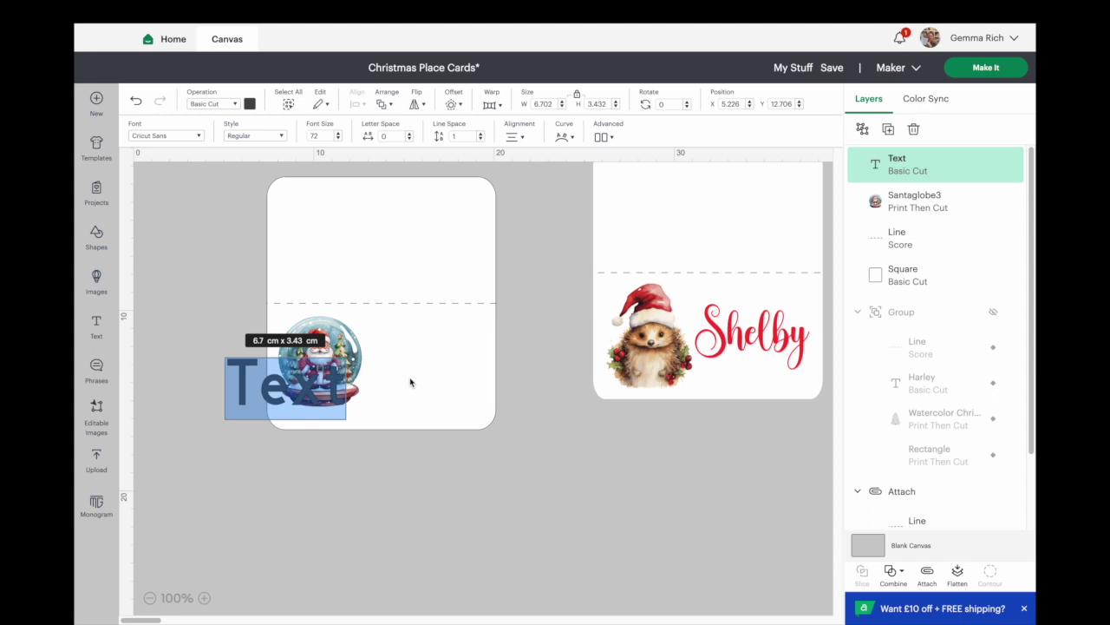
type("Gemma")
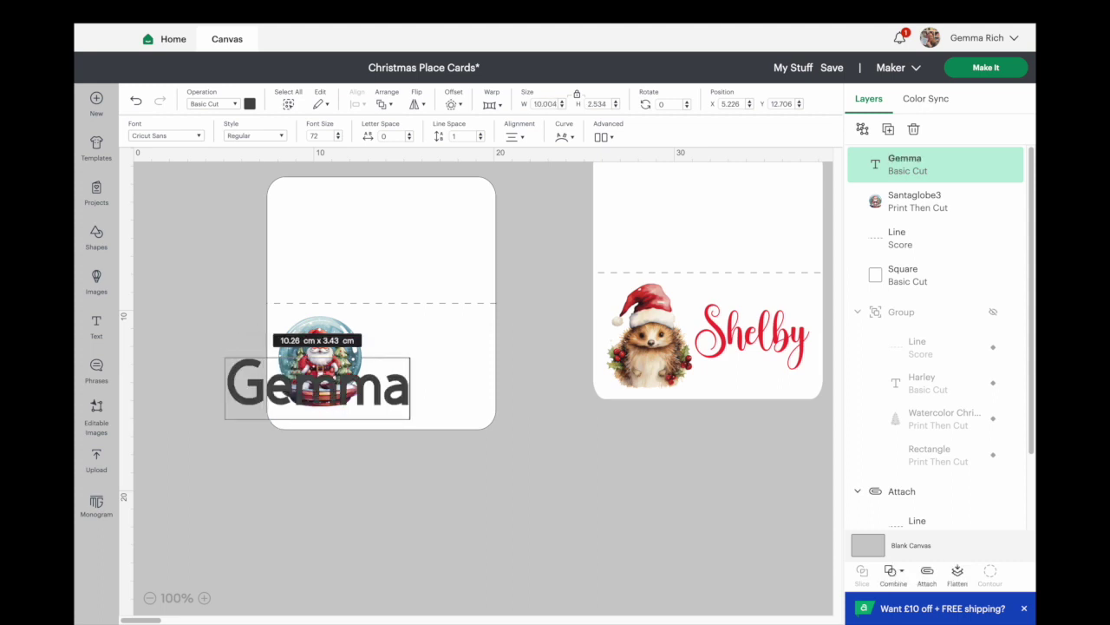
left_click(411, 461)
left_click_drag(321, 387, 466, 488)
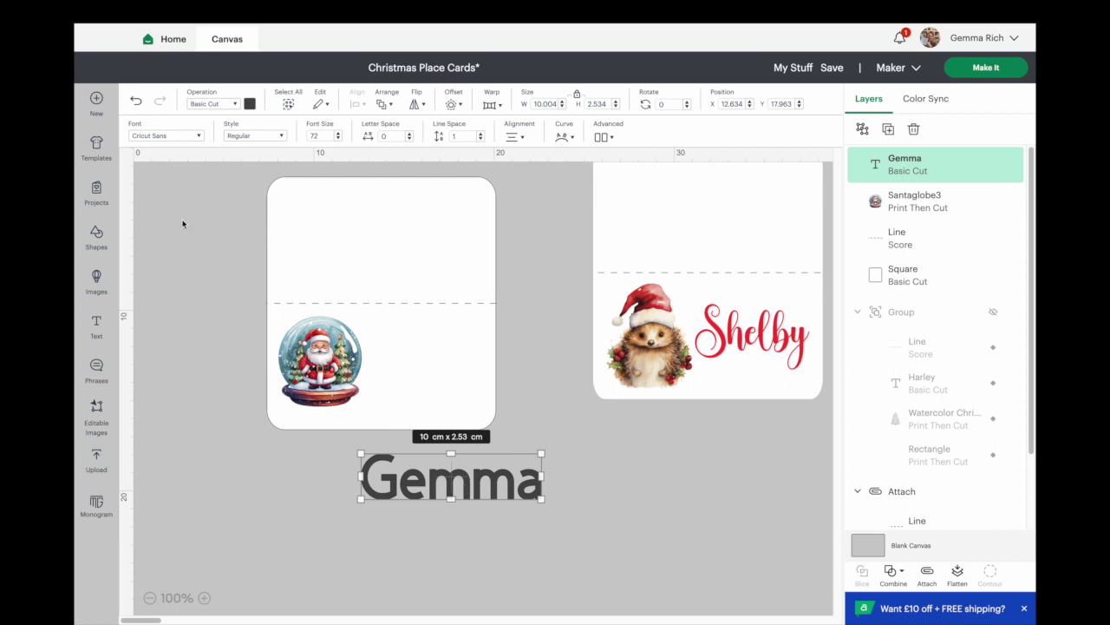
Change the name text's font to the system font Wingcharm
left_click(178, 135)
left_click(813, 198)
left_click(806, 223)
type("wingcharm")
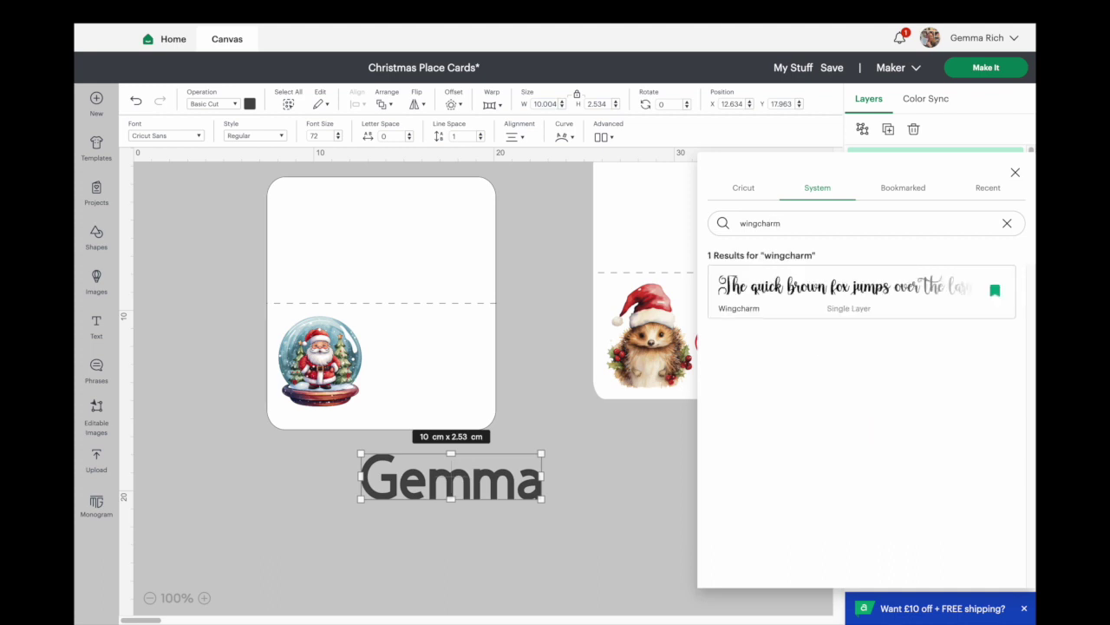
left_click(793, 290)
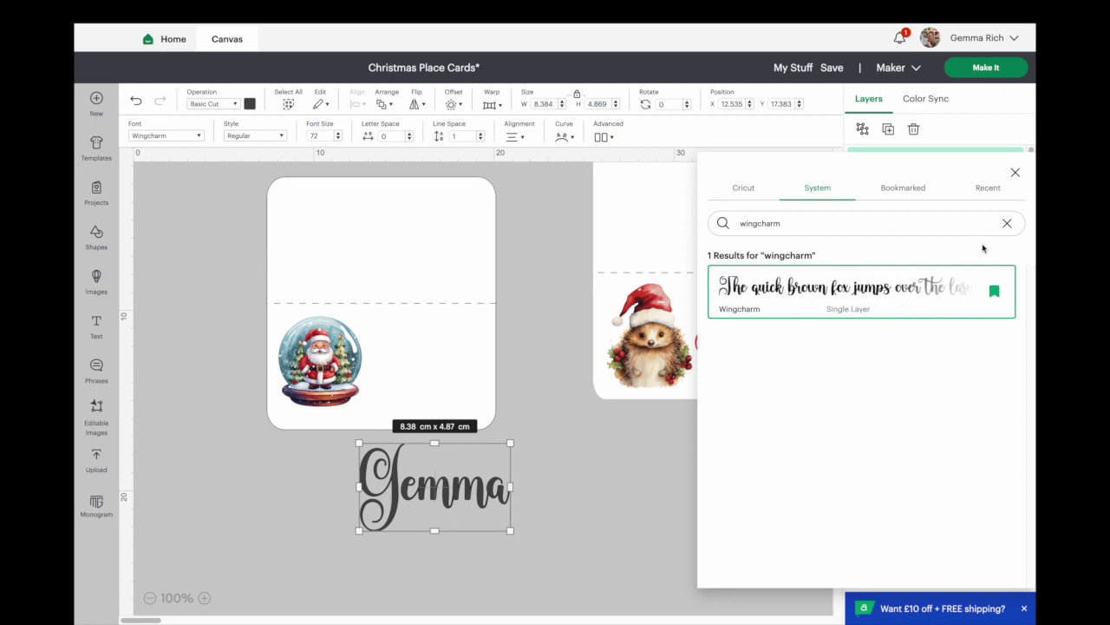
left_click(1016, 173)
Place the name beside the Santa globe and scale it to about 6.58 by 3.82 cm so it fits the card
left_click_drag(425, 491, 418, 365)
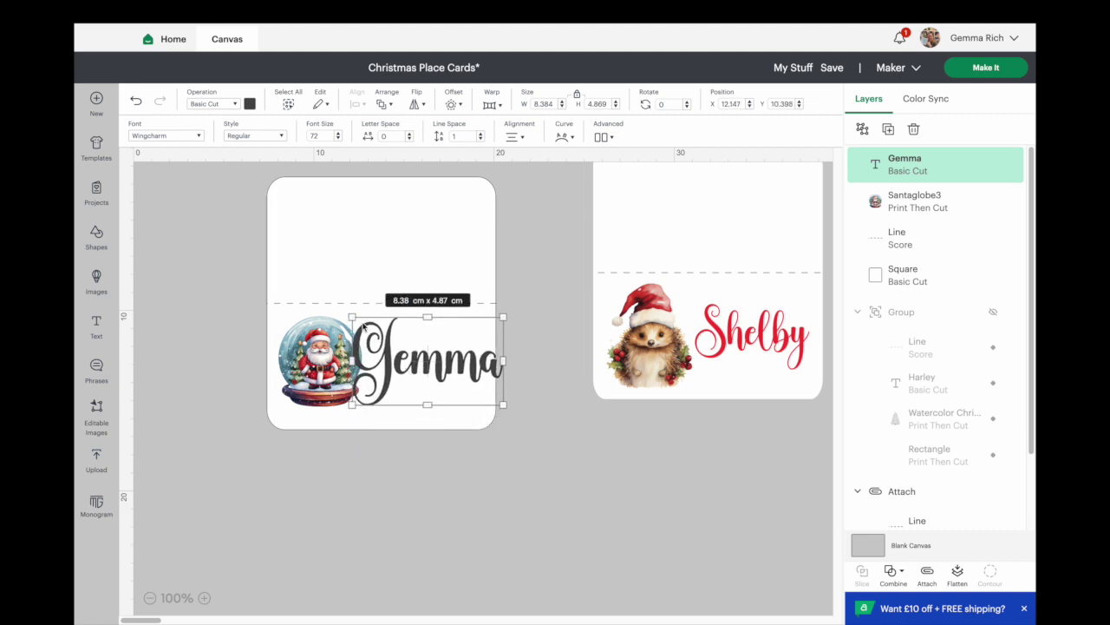
left_click_drag(351, 317, 375, 328)
left_click_drag(415, 365, 410, 365)
Colour the name text red and nudge it slightly down beside the Santa globe
left_click(250, 103)
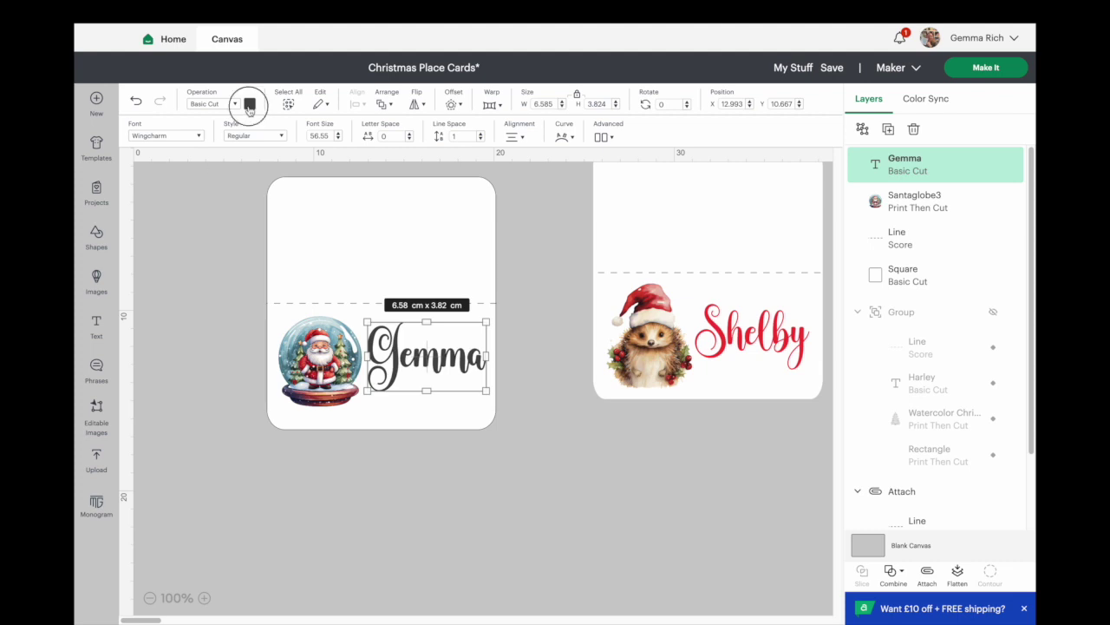
left_click(295, 157)
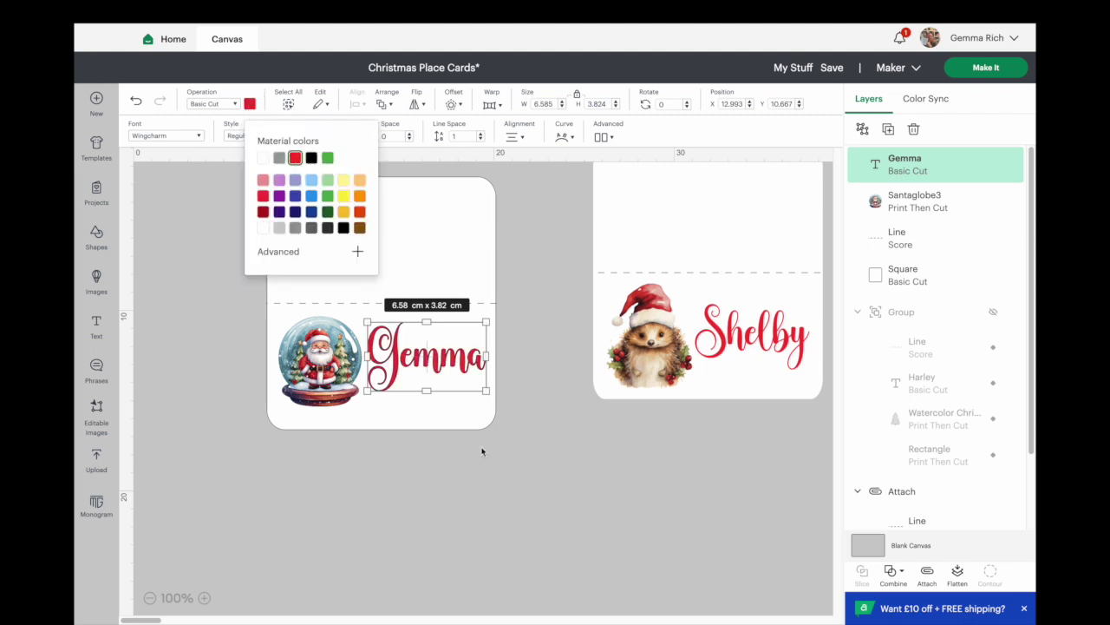
left_click(491, 484)
left_click_drag(437, 362, 436, 367)
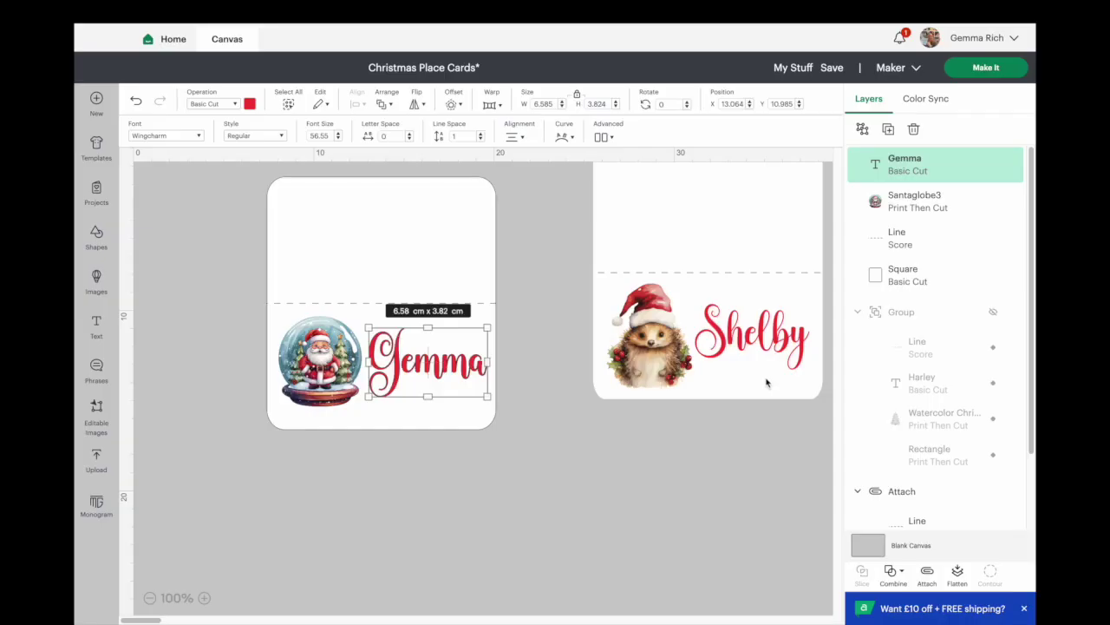
Select the white square, the Santa globe and the name text, leaving out the score line, and flatten them
left_click(766, 382)
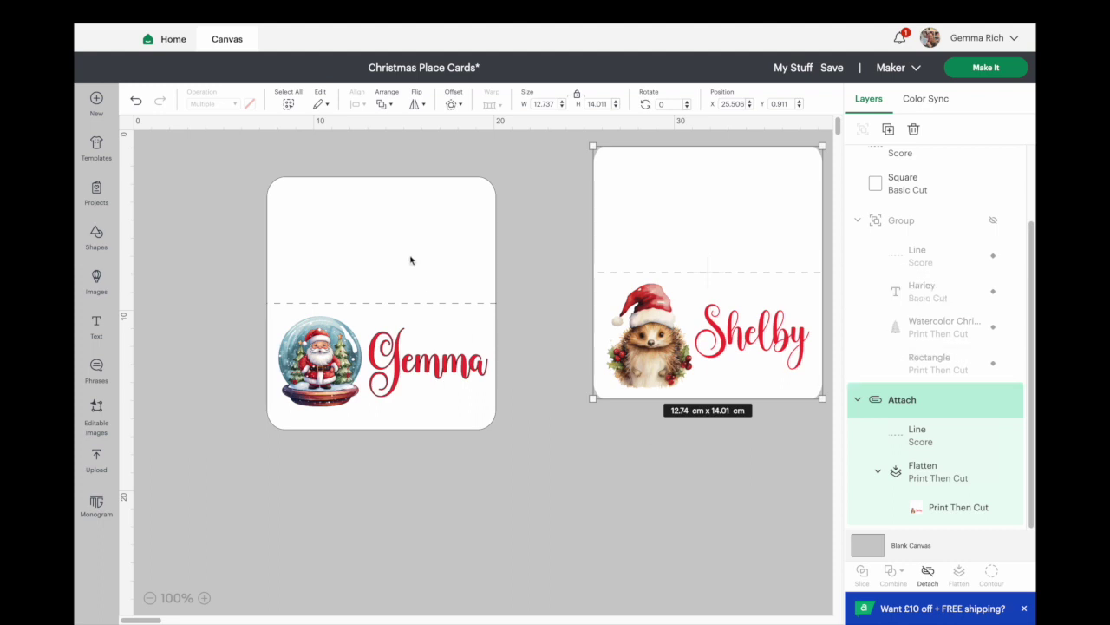
left_click(411, 259)
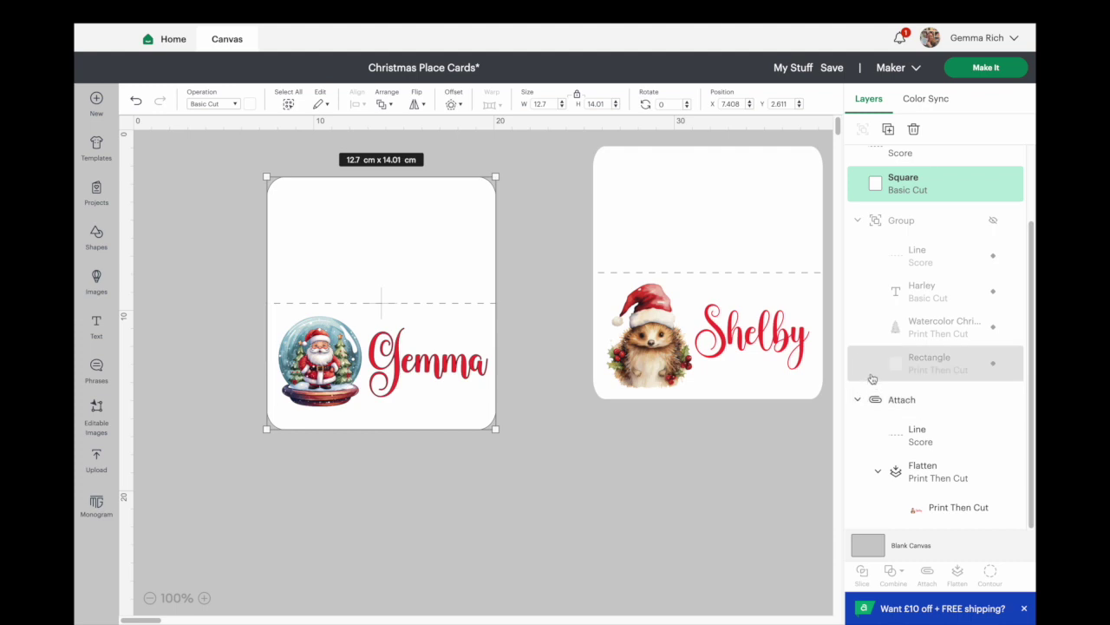
scroll(911, 347, "up", 2)
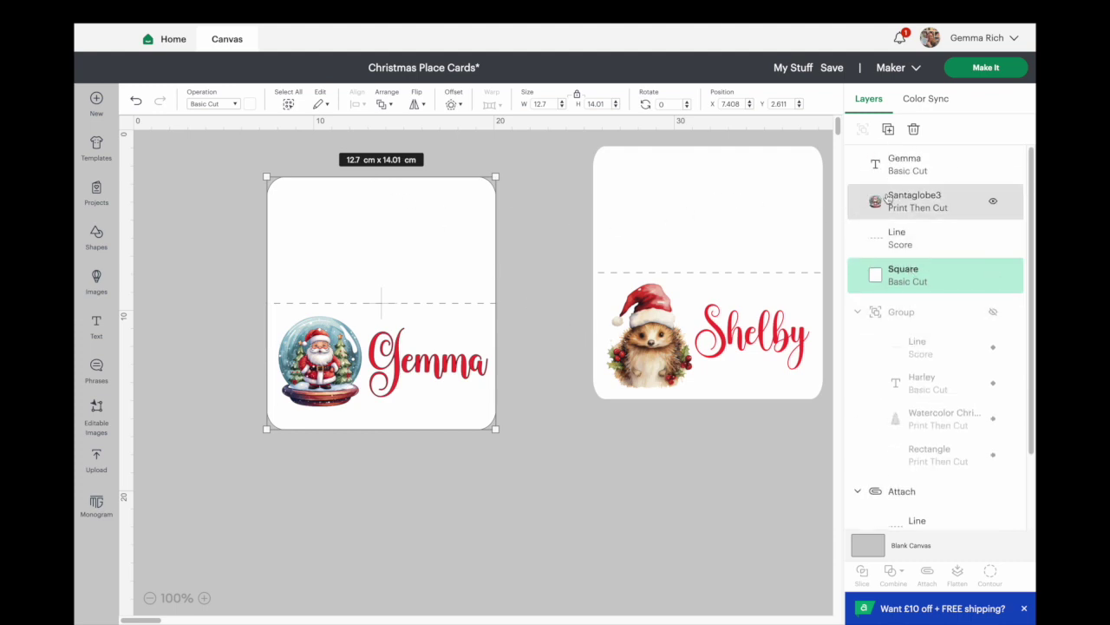
left_click(921, 198, "shift")
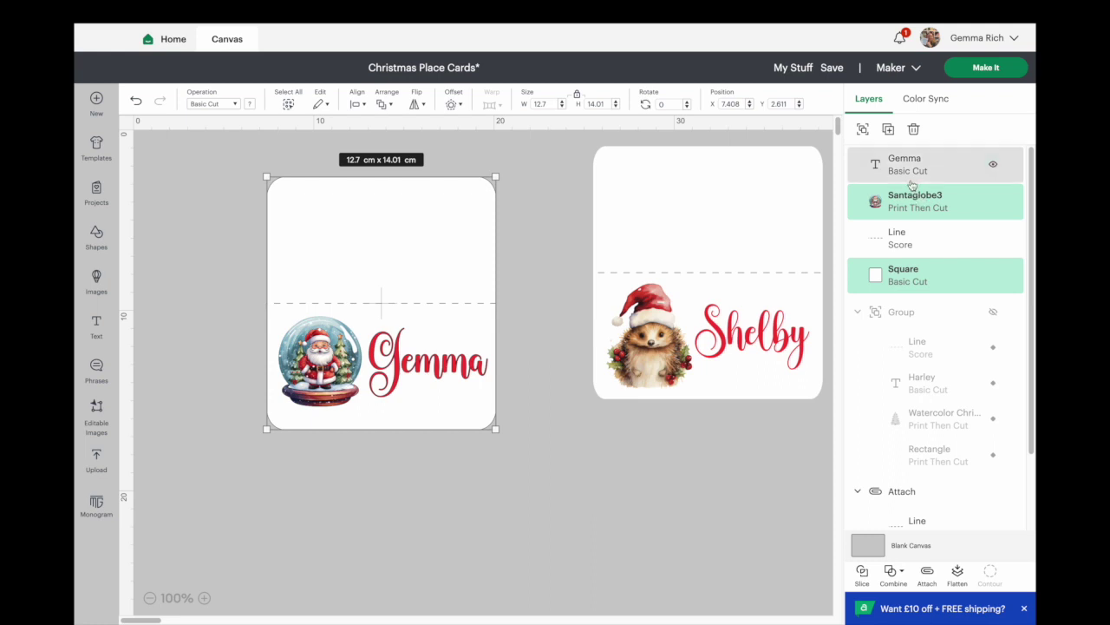
left_click(909, 168, "shift")
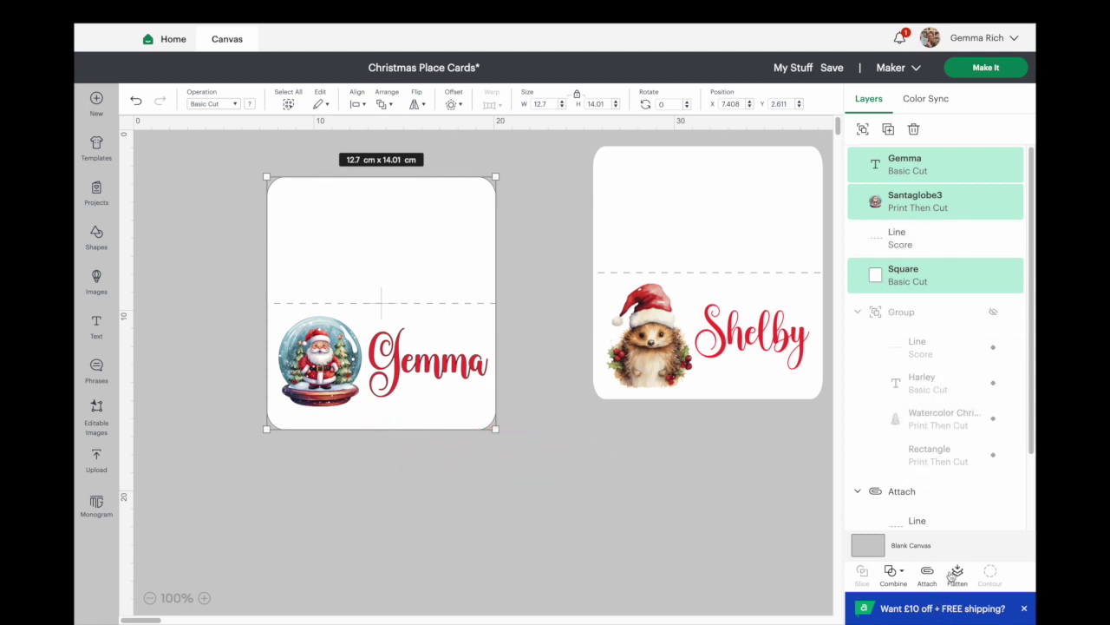
left_click(958, 572)
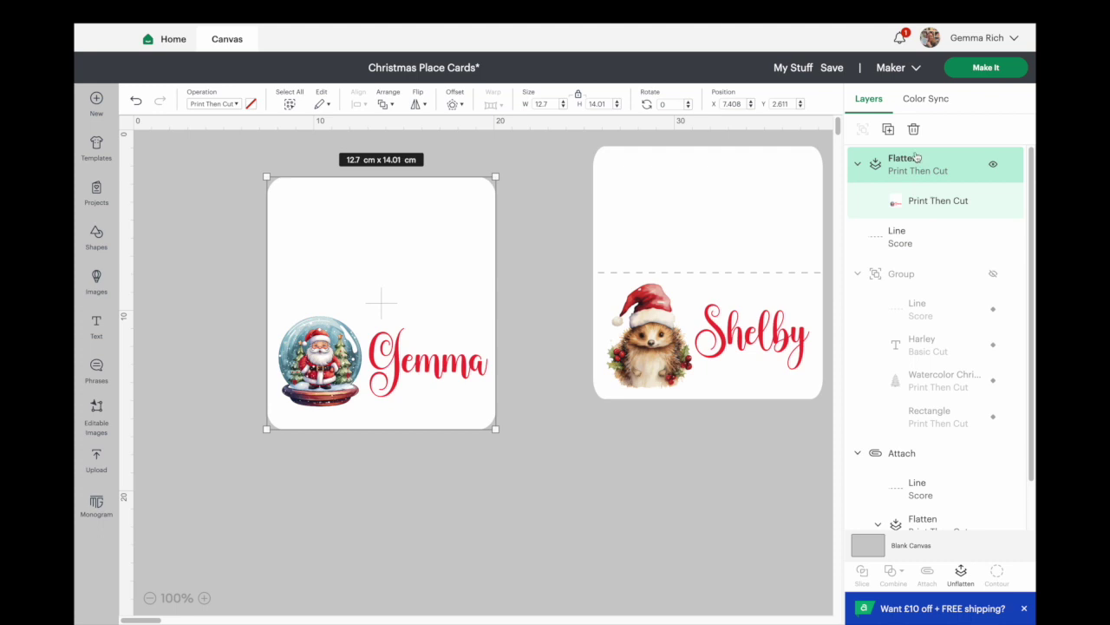
Move the score line layer above the flattened card and attach the two together
left_click_drag(917, 233, 854, 159)
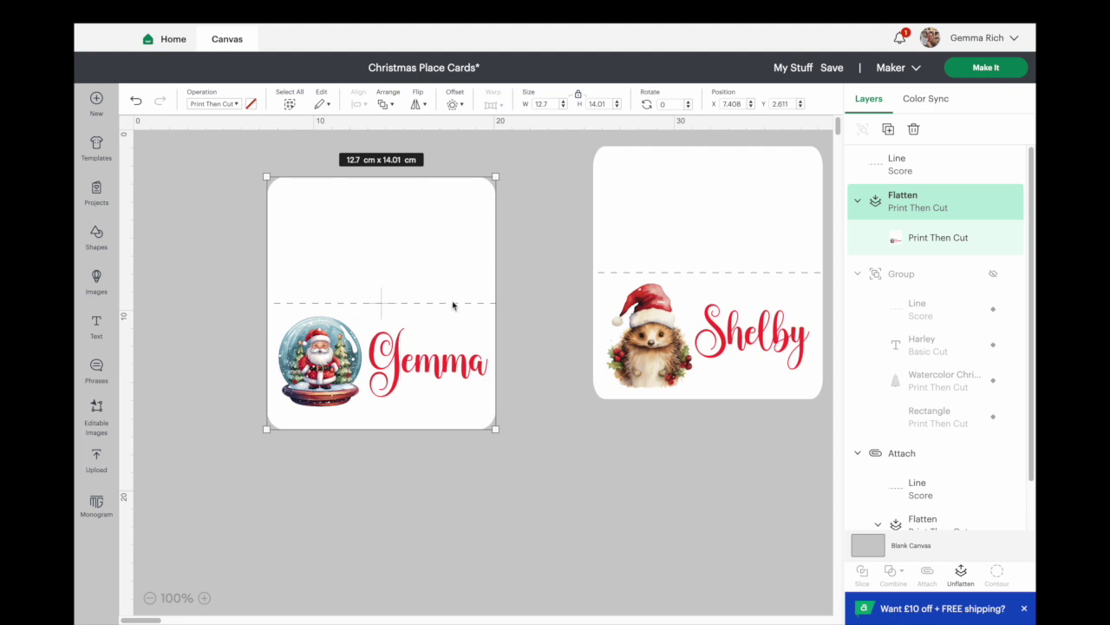
left_click(219, 245)
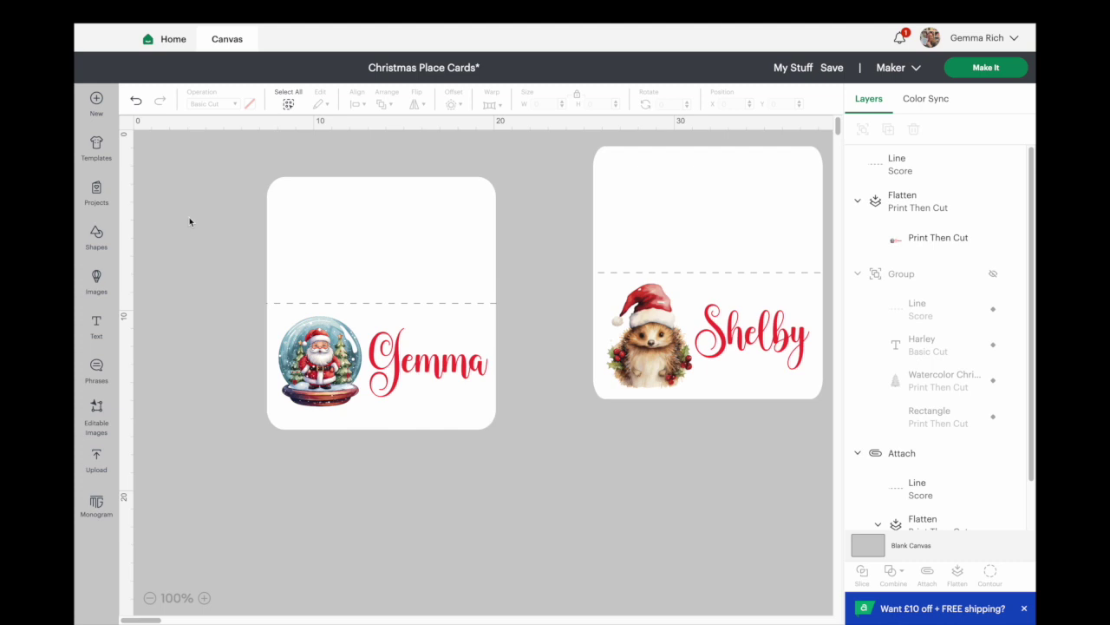
left_click_drag(219, 145, 523, 479)
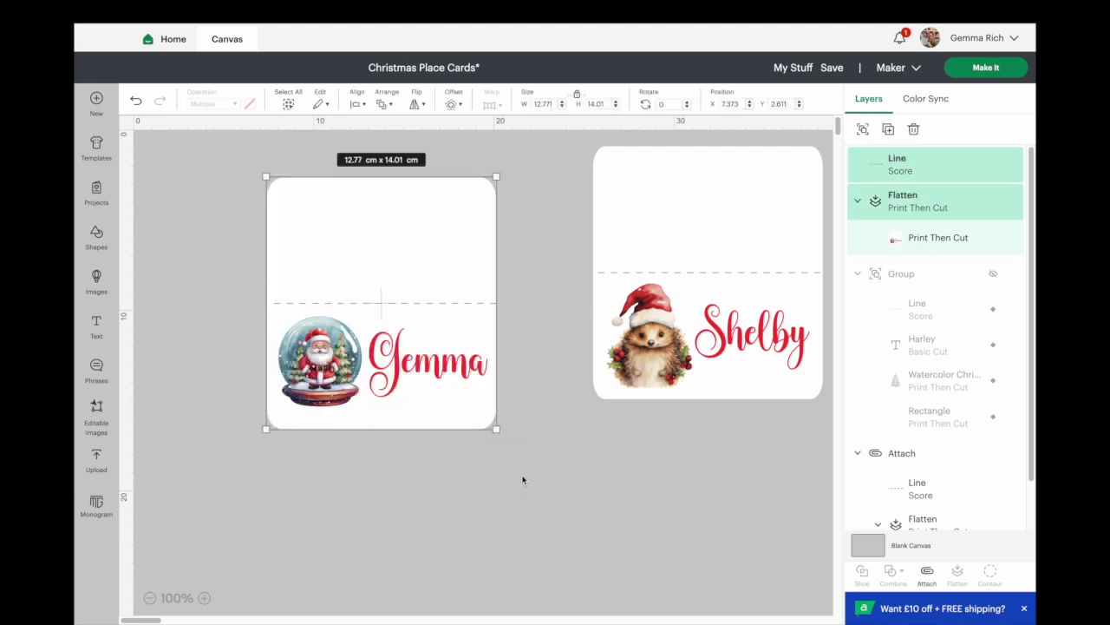
left_click(929, 576)
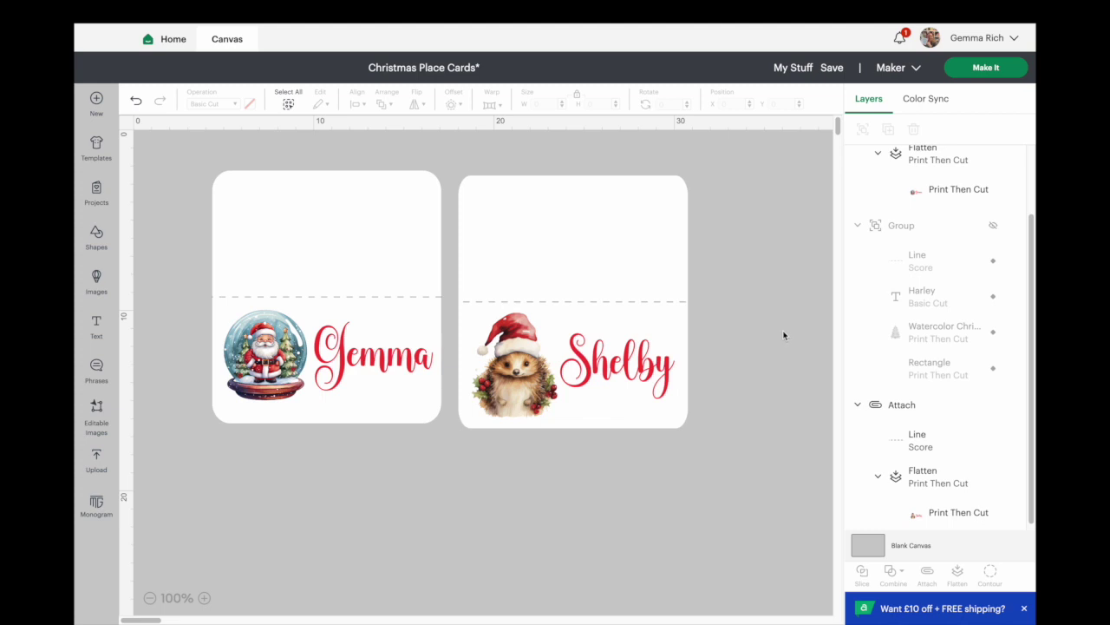
Send the project to the mat preview and check the mats of both place cards
left_click(980, 76)
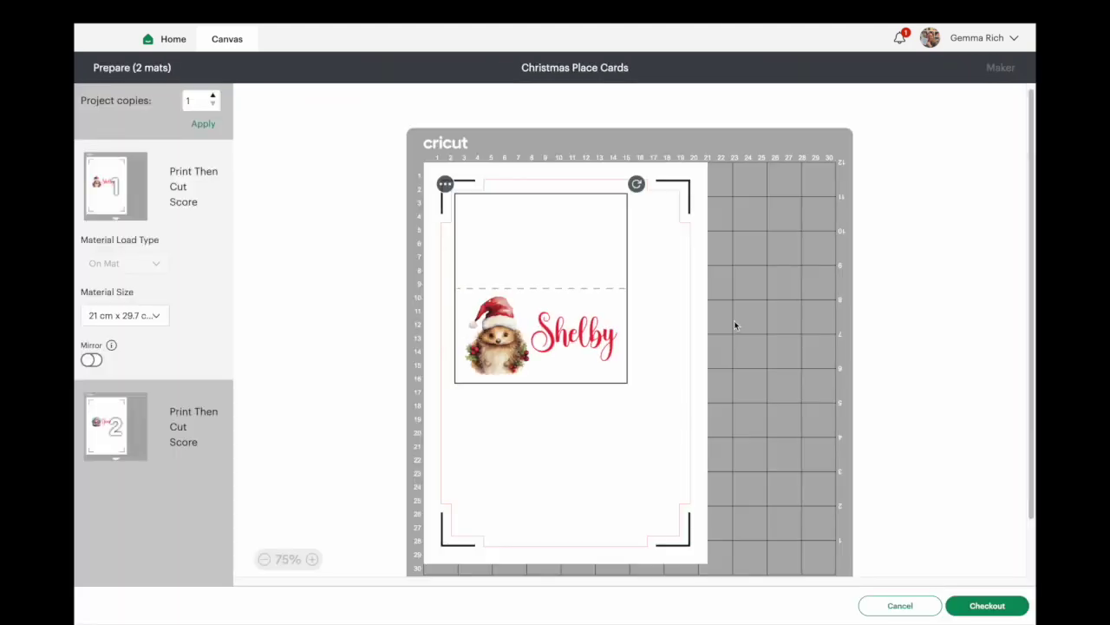
left_click(105, 434)
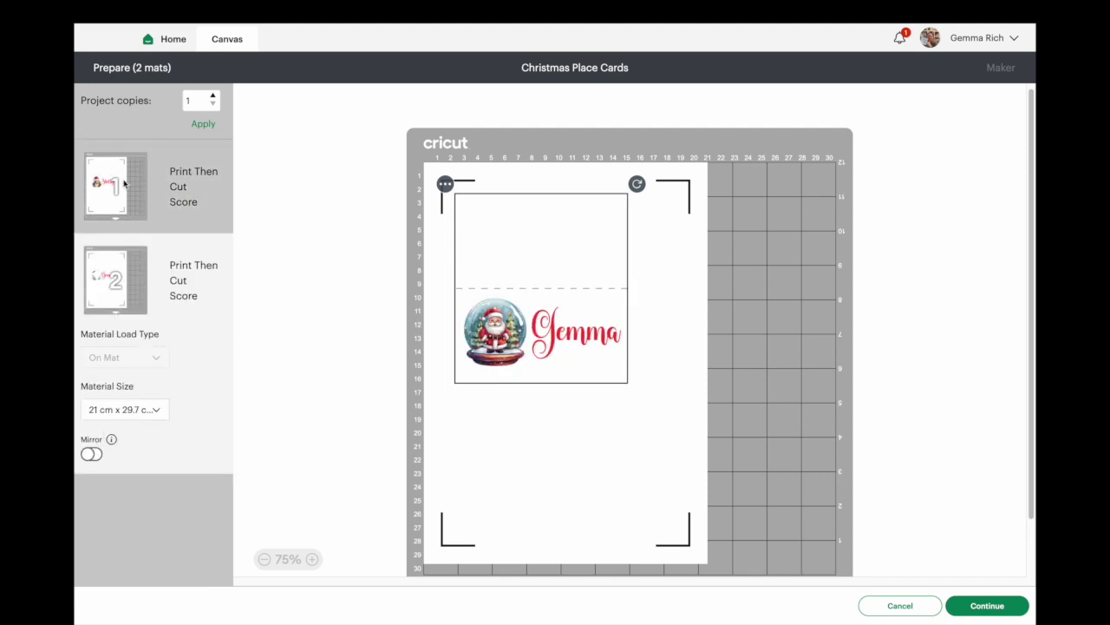
left_click(126, 185)
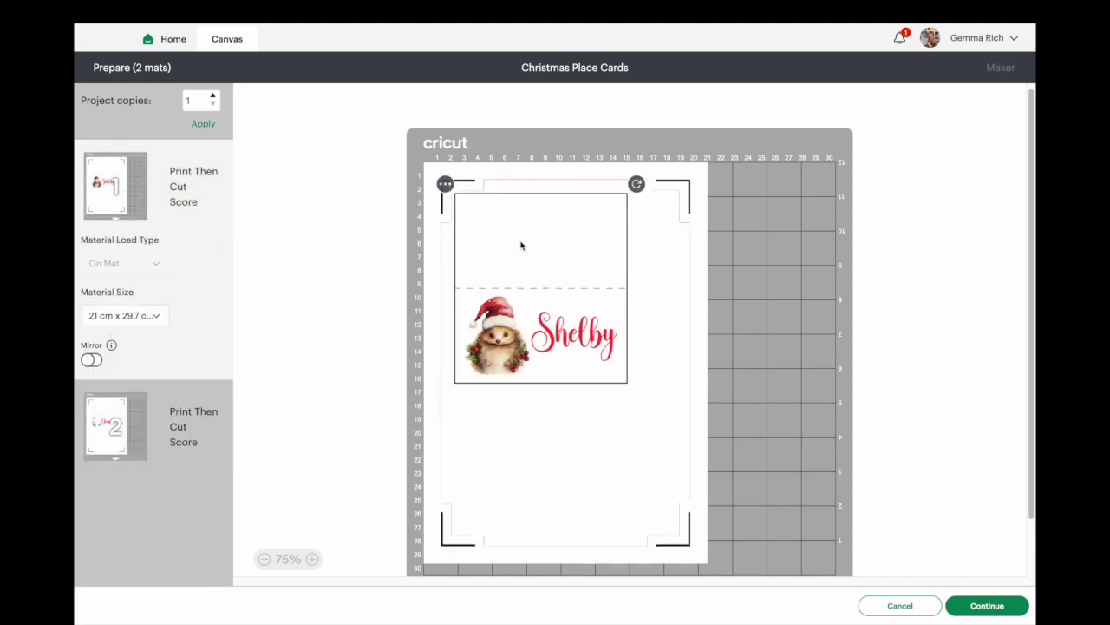